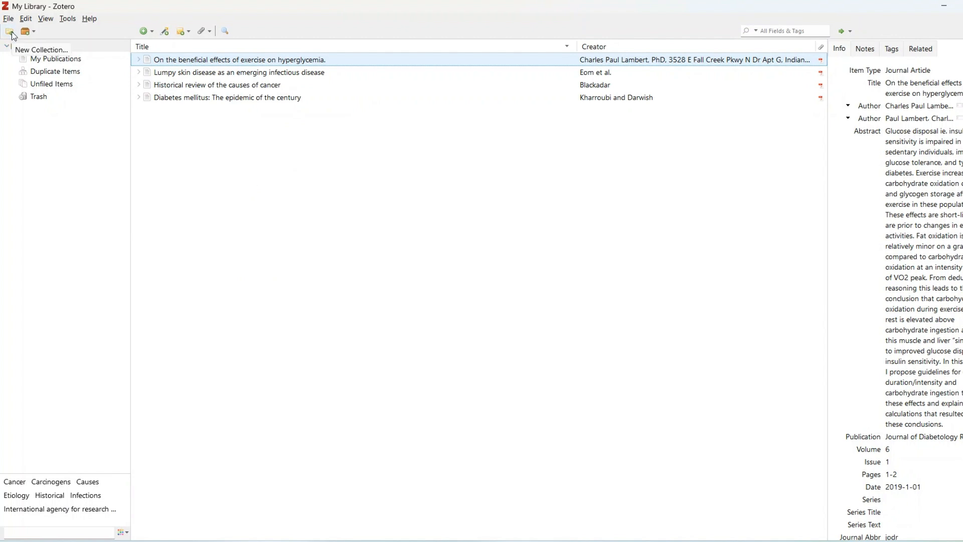
Step: Create a new collection named "Cancer" in My Library
{"action": "left_click", "coordinate": [9, 32]}
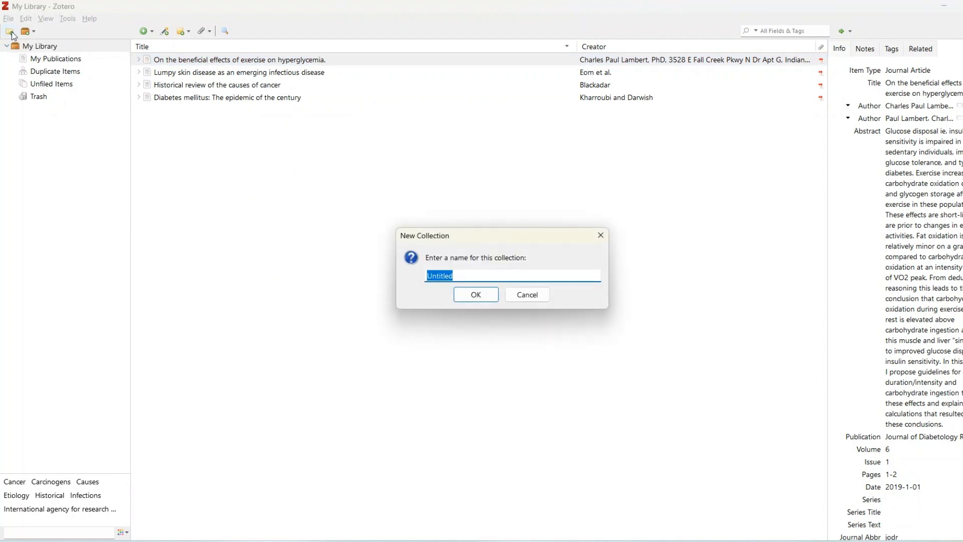
{"action": "key", "text": "BackSpace"}
{"action": "type", "text": "Cancer"}
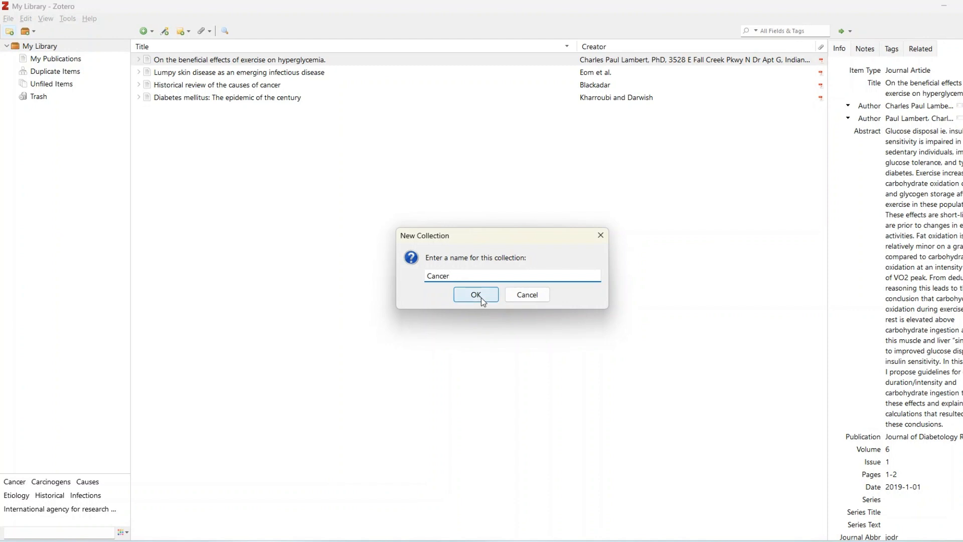
{"action": "left_click", "coordinate": [481, 298]}
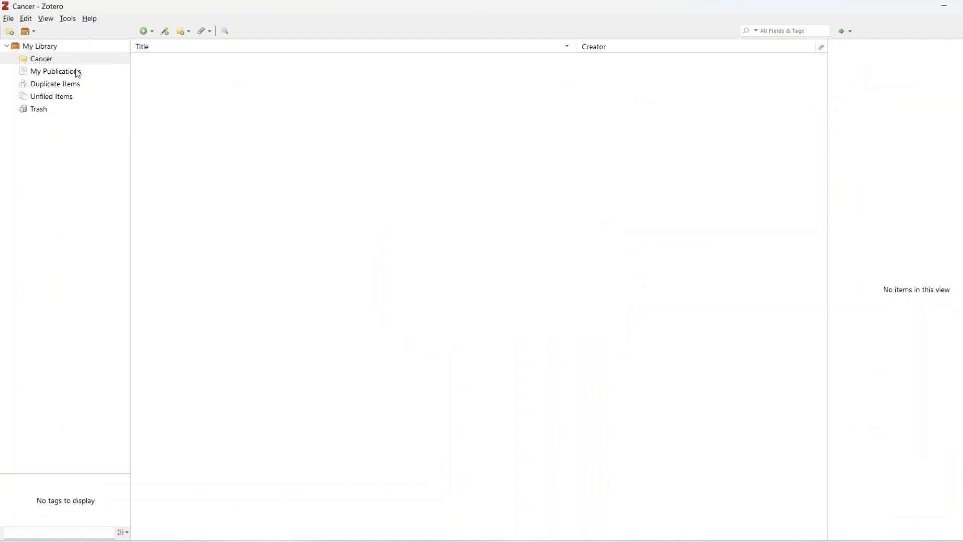
Step: Add the article "Historical review of the causes of cancer" from My Library to the Cancer collection and open that collection
{"action": "left_click", "coordinate": [48, 50]}
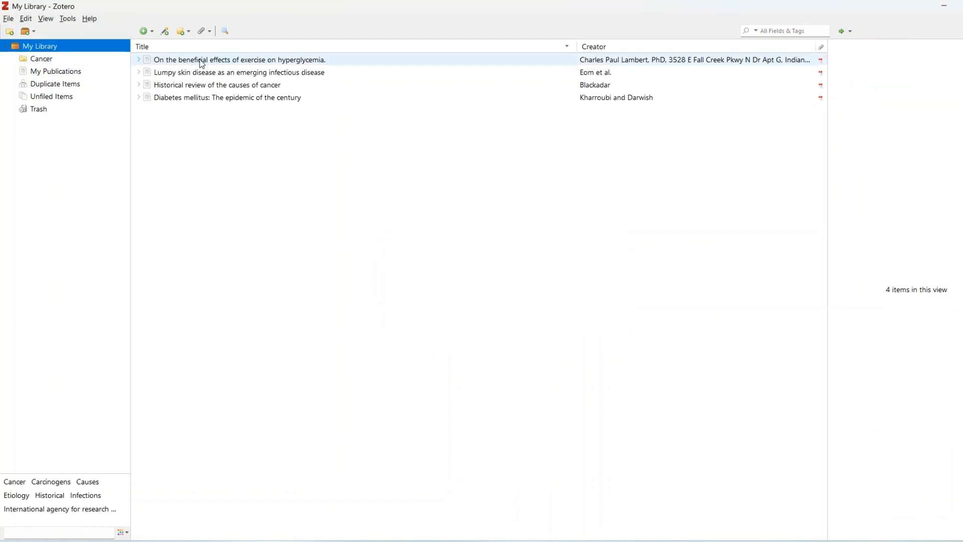
{"action": "left_click", "coordinate": [217, 86]}
{"action": "left_click_drag", "start_coordinate": [217, 86], "coordinate": [50, 61]}
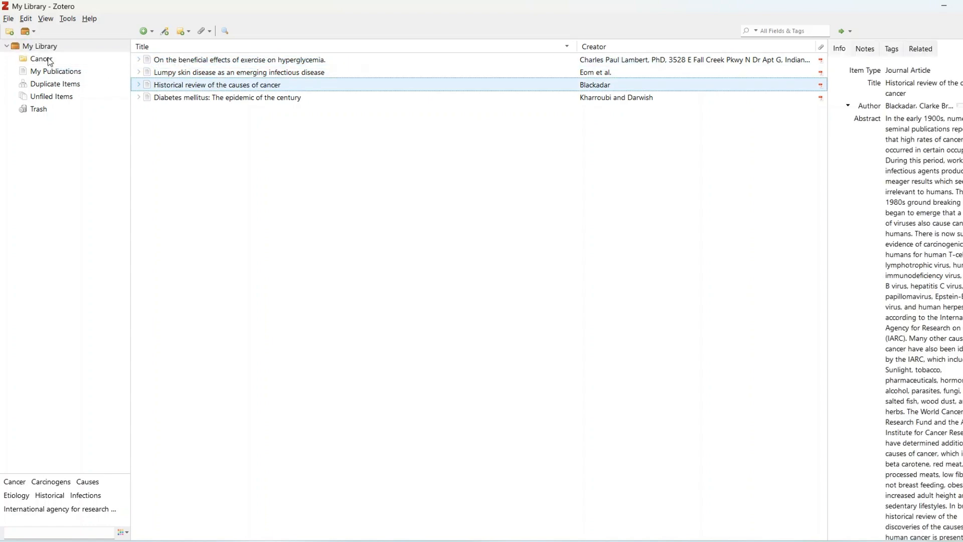
{"action": "left_click_drag", "start_coordinate": [166, 86], "coordinate": [29, 60]}
{"action": "left_click", "coordinate": [30, 60]}
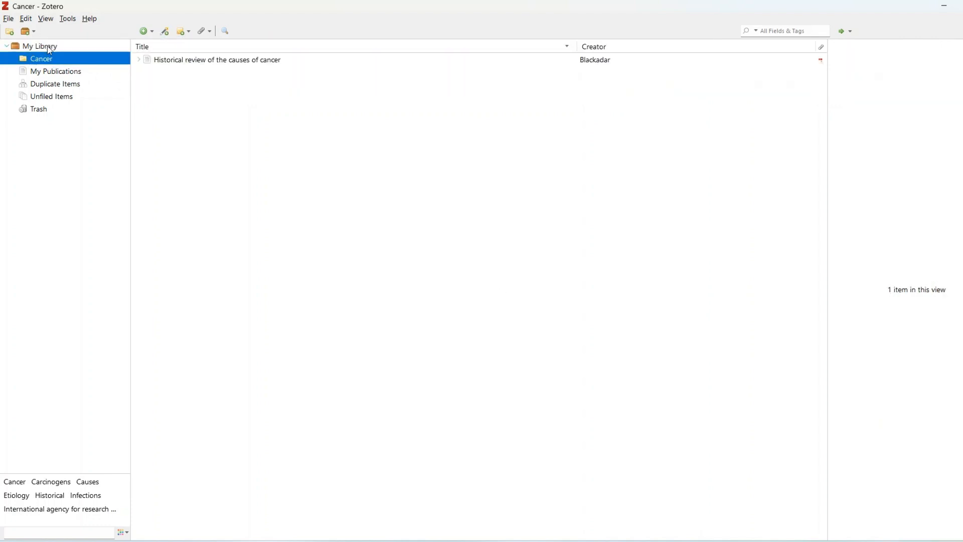
Step: Create a subcollection named "Introudction" inside the Cancer collection
{"action": "left_click", "coordinate": [47, 45]}
{"action": "left_click", "coordinate": [48, 59]}
{"action": "right_click", "coordinate": [48, 58]}
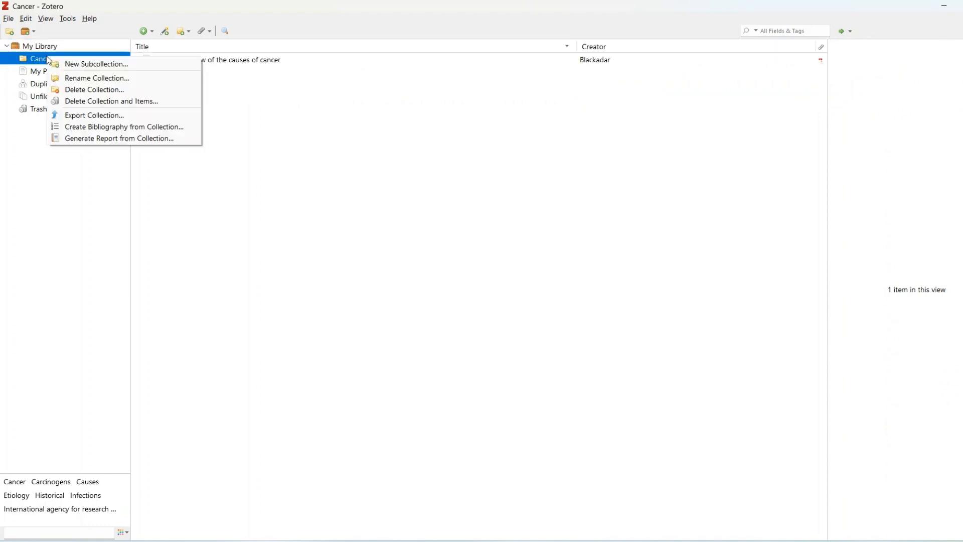
{"action": "left_click", "coordinate": [110, 64]}
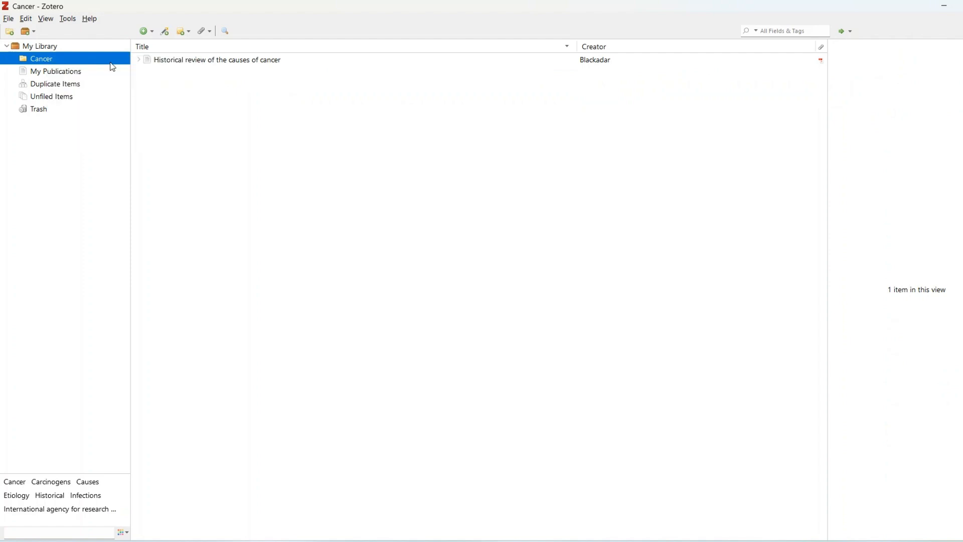
{"action": "type", "text": "In"}
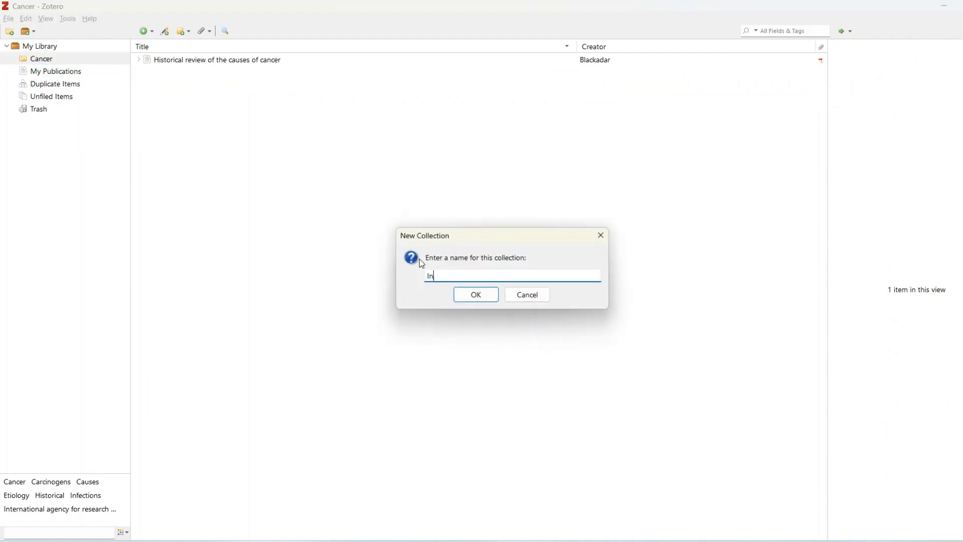
{"action": "type", "text": "troudction"}
{"action": "left_click", "coordinate": [470, 296]}
Step: Add the article "On the beneficial effects of exercise on hyperglycemia" from My Library to the Introudction subcollection
{"action": "left_click", "coordinate": [57, 61]}
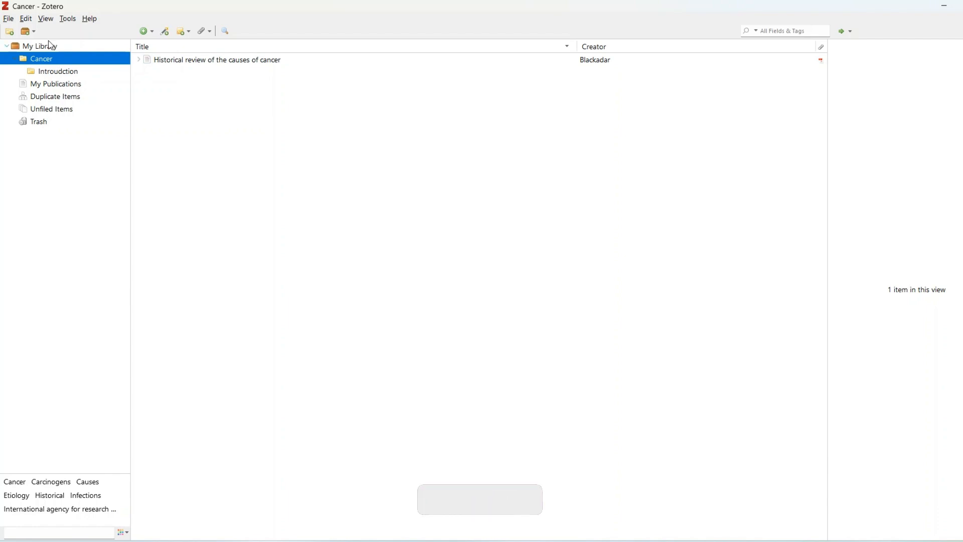
{"action": "left_click", "coordinate": [50, 45]}
{"action": "left_click", "coordinate": [168, 60]}
{"action": "left_click_drag", "start_coordinate": [168, 59], "coordinate": [80, 74]}
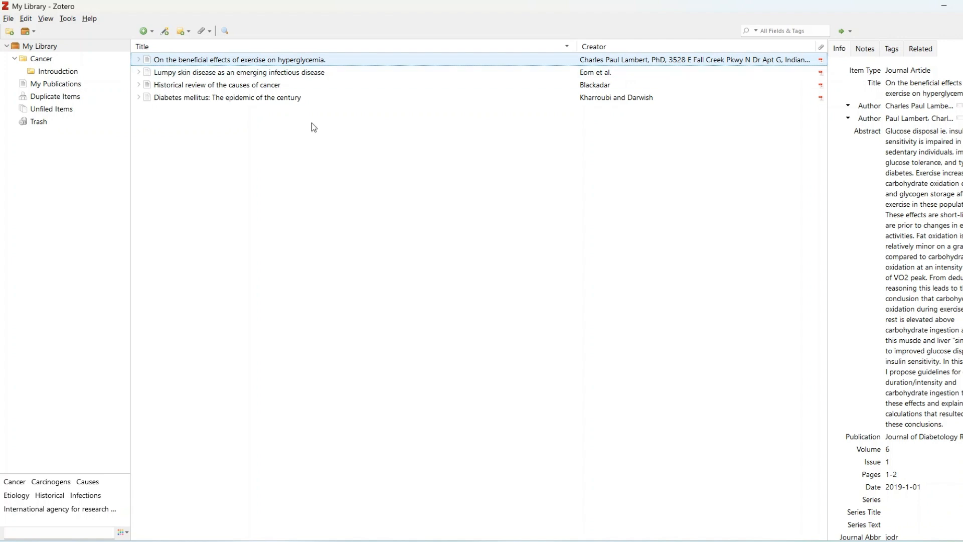
Step: Add the tag "Cancer" to the article on the beneficial effects of exercise on hyperglycemia
{"action": "left_click", "coordinate": [864, 50]}
{"action": "left_click", "coordinate": [891, 50]}
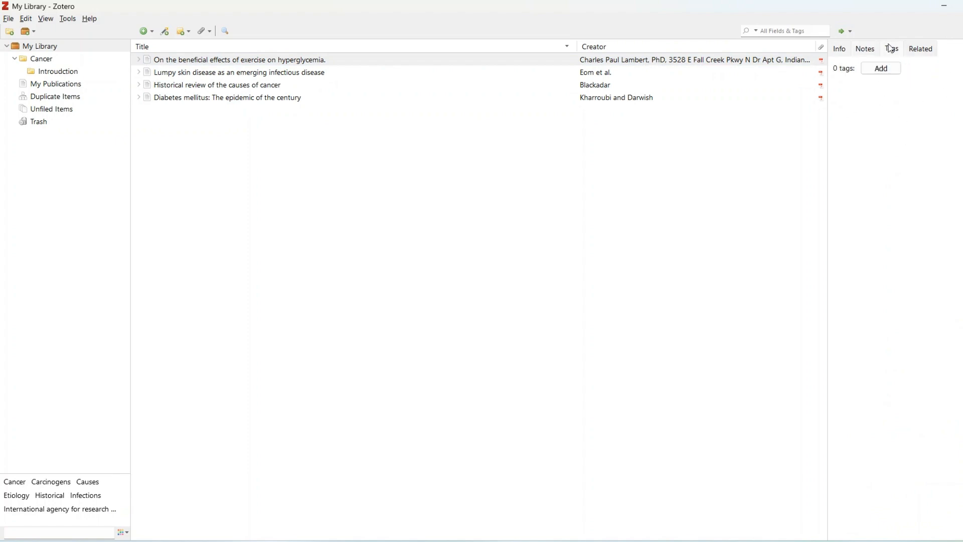
{"action": "left_click", "coordinate": [881, 69]}
{"action": "type", "text": "Cancer"}
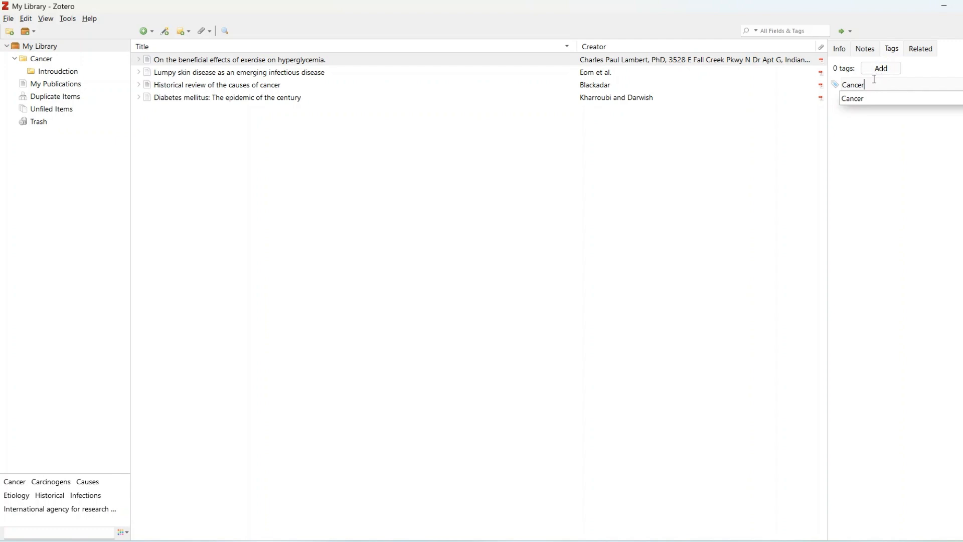
{"action": "key", "text": "Return"}
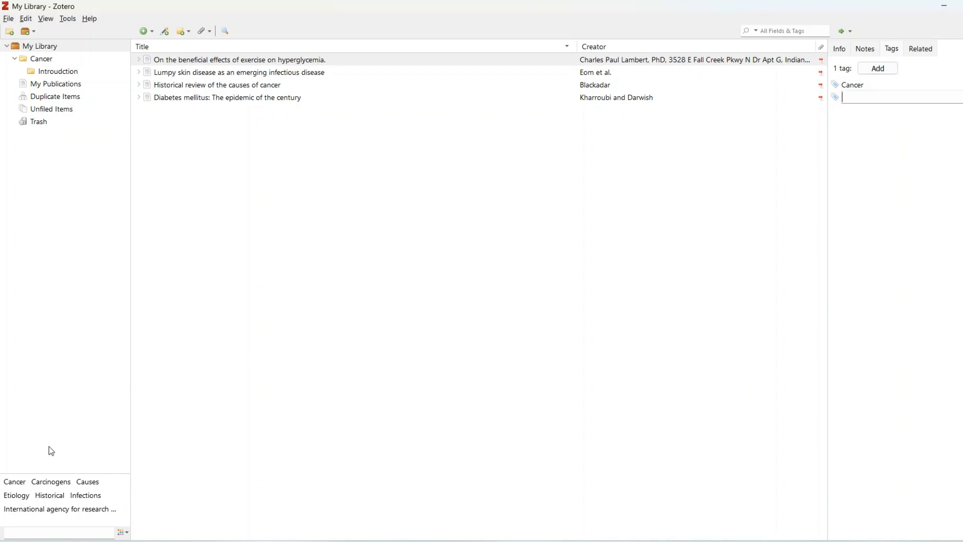
Step: Filter My Library by the Cancer tag to view the tagged articles, and clear the filter again
{"action": "left_click", "coordinate": [14, 481]}
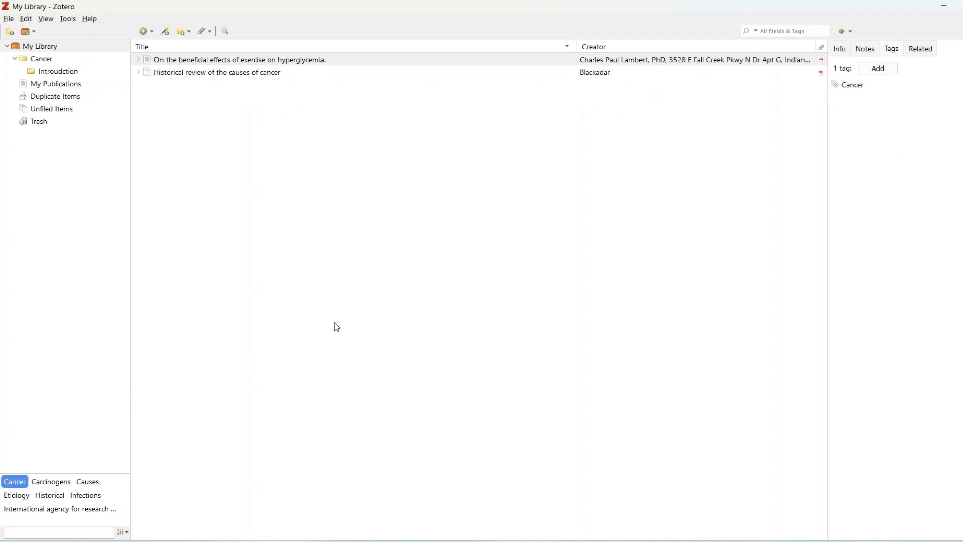
{"action": "left_click", "coordinate": [878, 70]}
{"action": "left_click", "coordinate": [865, 87]}
{"action": "left_click", "coordinate": [862, 84]}
{"action": "left_click", "coordinate": [862, 84]}
{"action": "left_click", "coordinate": [22, 482]}
Step: Assign the purple color and position 1 to the Cancer tag
{"action": "right_click", "coordinate": [26, 485]}
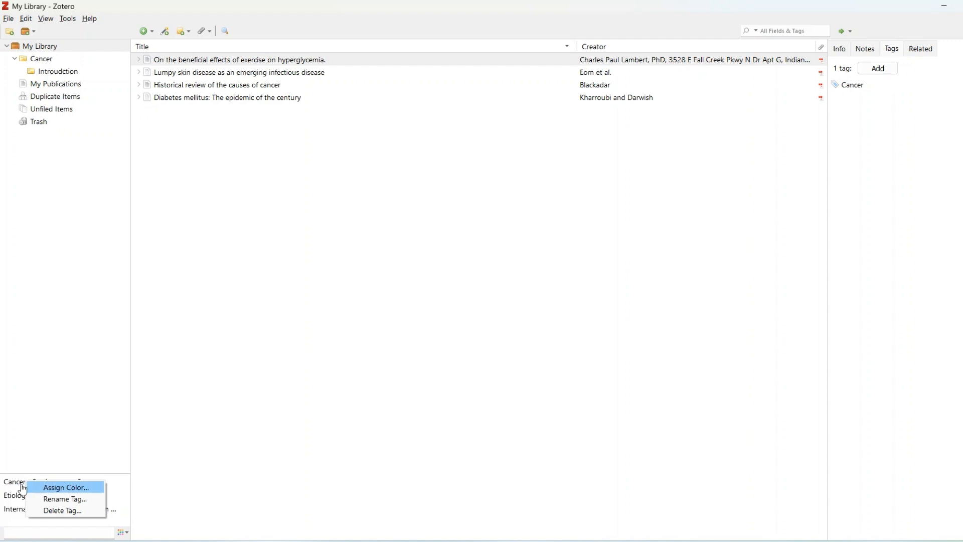
{"action": "left_click", "coordinate": [18, 486]}
{"action": "right_click", "coordinate": [15, 485]}
{"action": "left_click", "coordinate": [52, 492]}
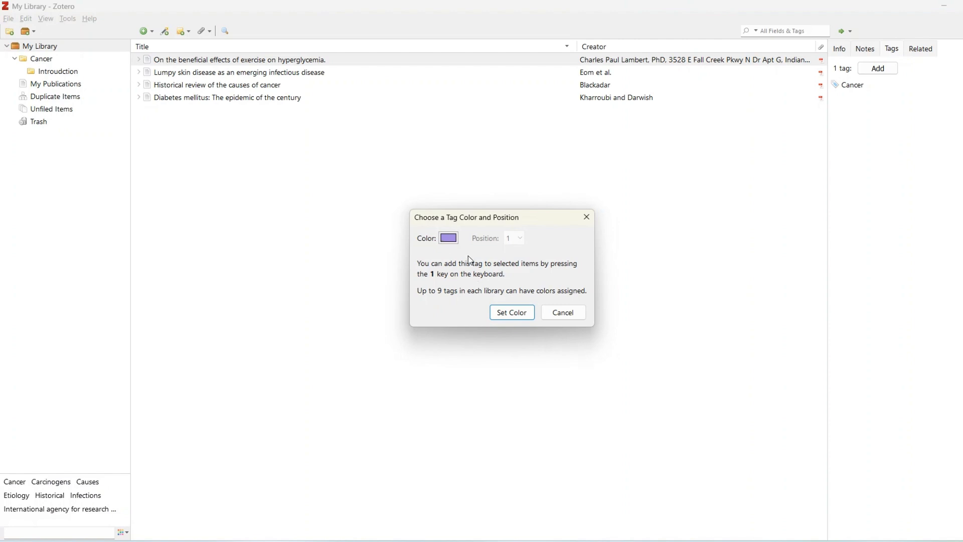
{"action": "left_click", "coordinate": [518, 317]}
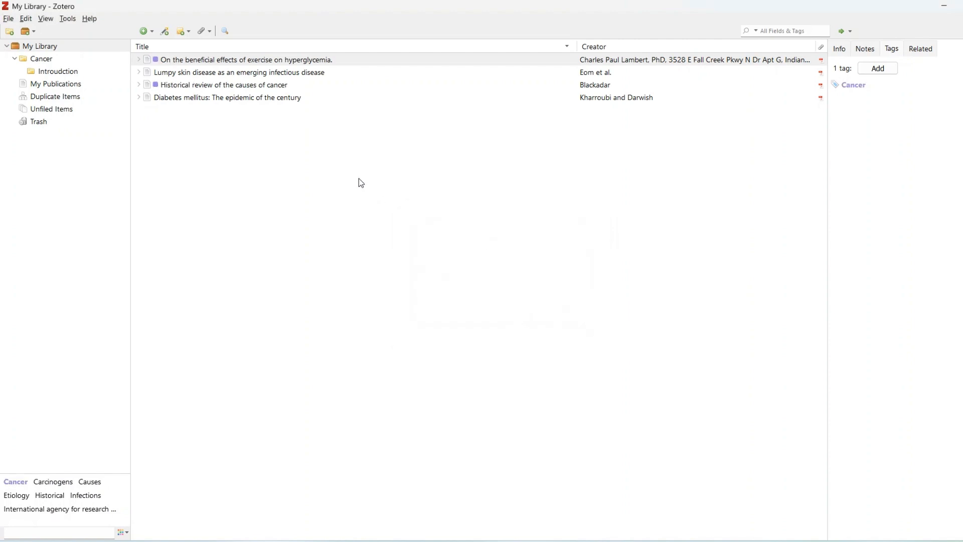
Step: Filter the library by the Carcinogens and Etiology tags and view the tags of "Historical review of the causes of cancer"
{"action": "left_click", "coordinate": [206, 85]}
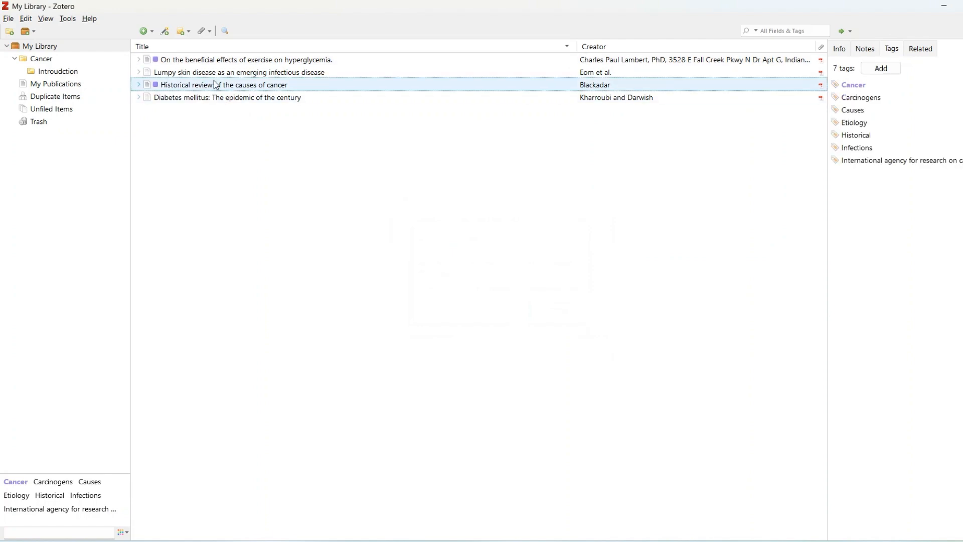
{"action": "left_click", "coordinate": [53, 481]}
{"action": "left_click", "coordinate": [23, 485]}
{"action": "left_click", "coordinate": [19, 494]}
{"action": "left_click", "coordinate": [26, 484]}
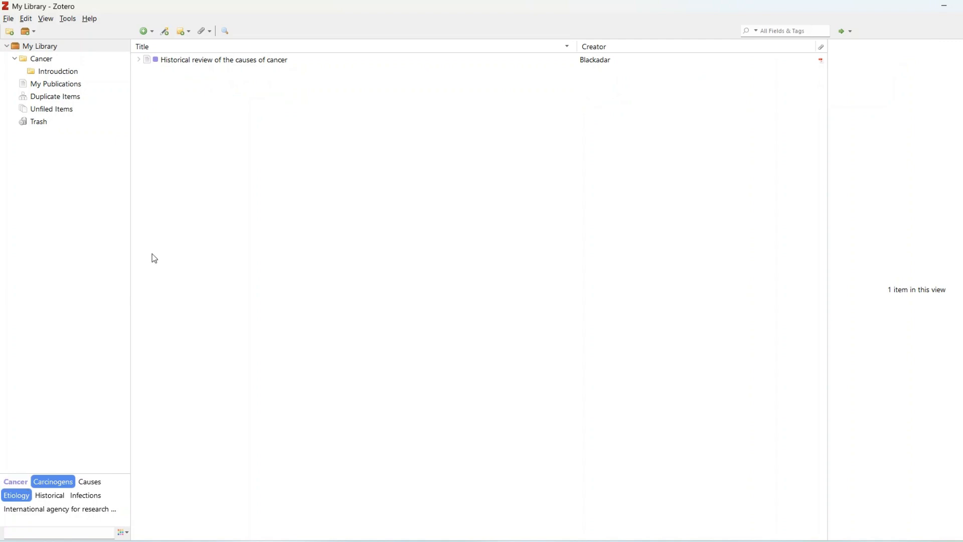
{"action": "left_click", "coordinate": [249, 64]}
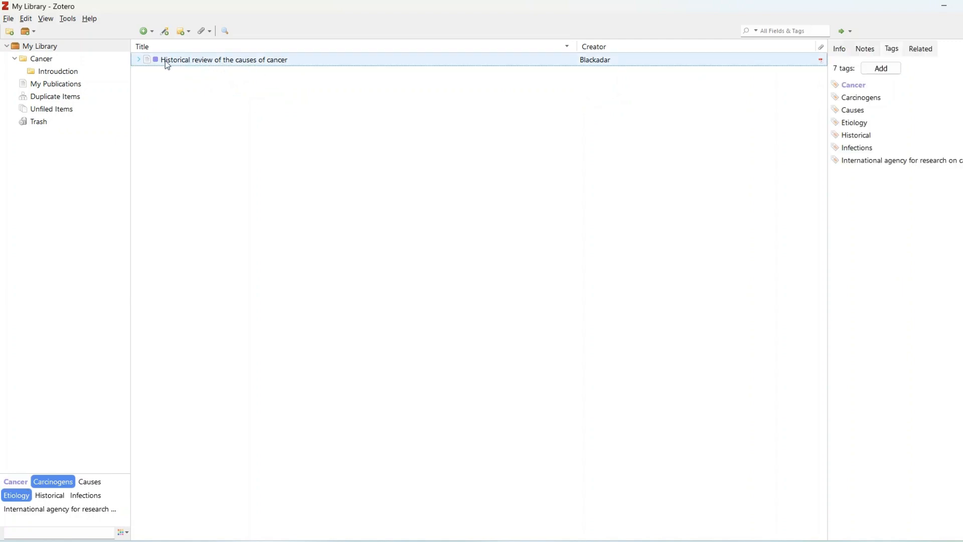
{"action": "left_click", "coordinate": [847, 98]}
Step: Add a new blank note to the article "Historical review of the causes of cancer"
{"action": "left_click", "coordinate": [915, 53]}
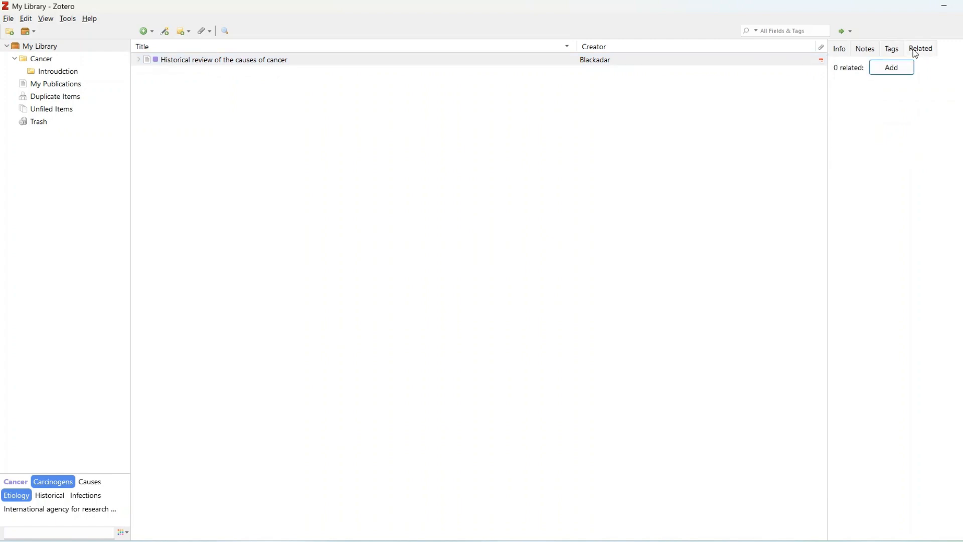
{"action": "left_click", "coordinate": [866, 50]}
{"action": "left_click", "coordinate": [81, 46]}
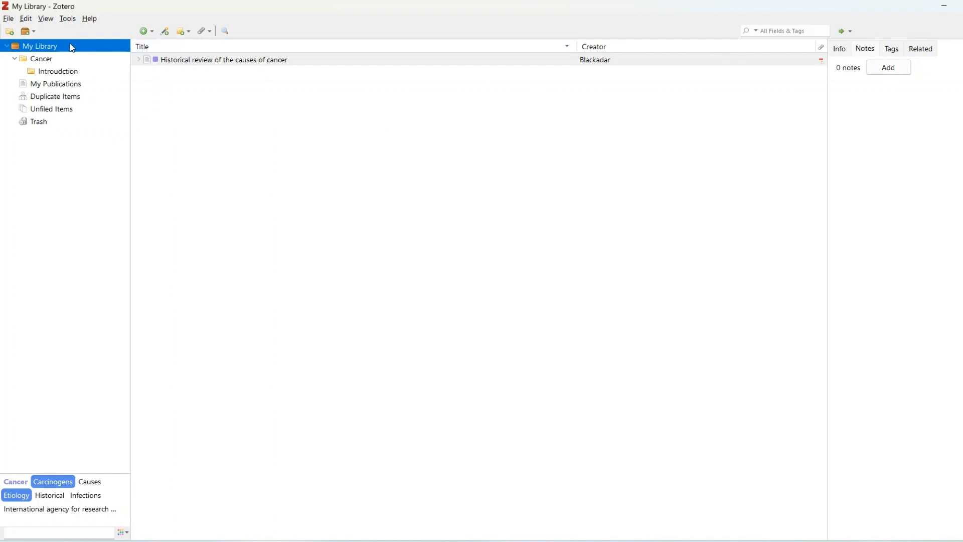
{"action": "left_click", "coordinate": [892, 71]}
{"action": "left_click", "coordinate": [212, 74]}
{"action": "left_click", "coordinate": [843, 69]}
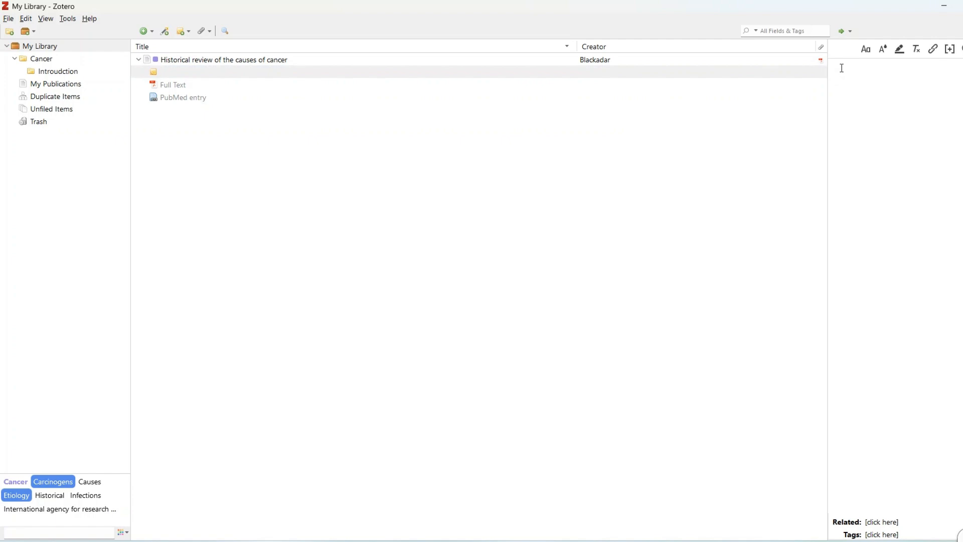
Step: Write "This study is historical study" as the text of the new note
{"action": "type", "text": "This study is historical study"}
{"action": "key", "text": "Return"}
{"action": "left_click", "coordinate": [572, 157]}
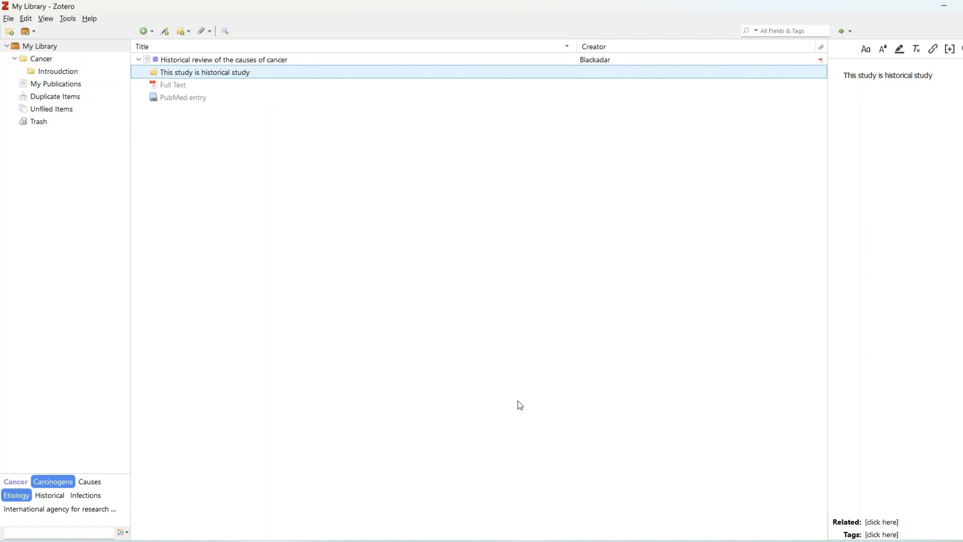
Step: Switch to the Word document and undo the insertion of the reference after the lumpy skin disease paragraph
{"action": "mouse_move", "coordinate": [647, 537]}
{"action": "left_click", "coordinate": [655, 502]}
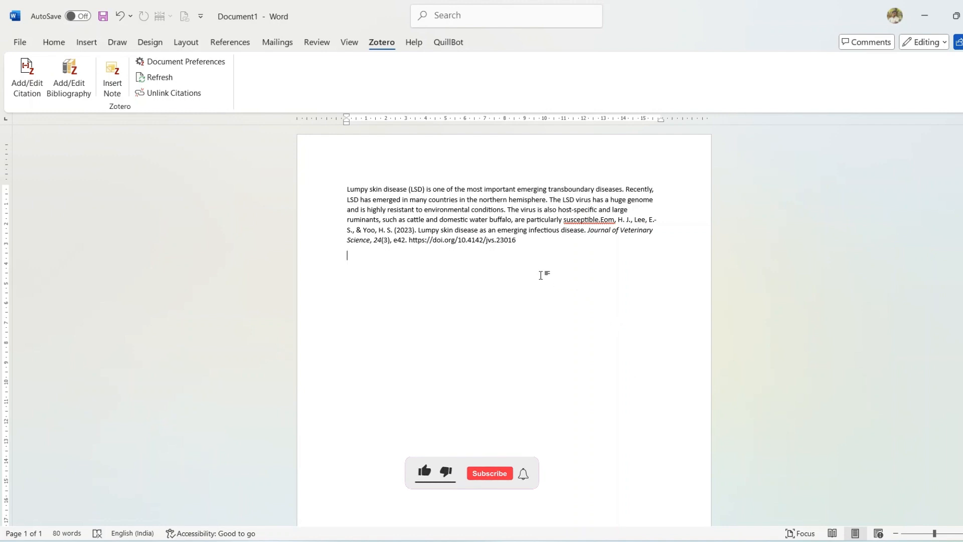
{"action": "key", "text": "ctrl+z"}
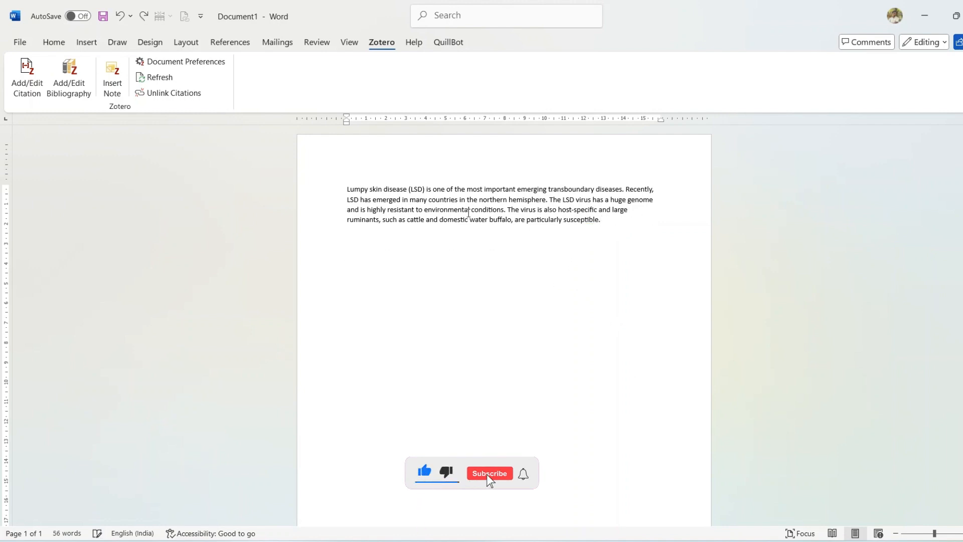
{"action": "left_click_drag", "start_coordinate": [347, 189], "coordinate": [603, 220]}
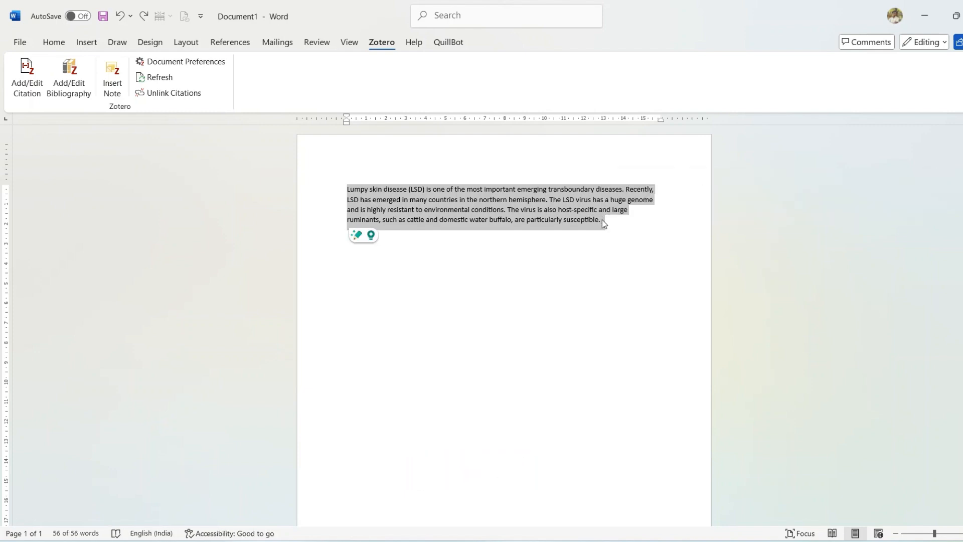
Step: Start a Zotero citation at the end of the lumpy skin disease paragraph
{"action": "left_click", "coordinate": [602, 219]}
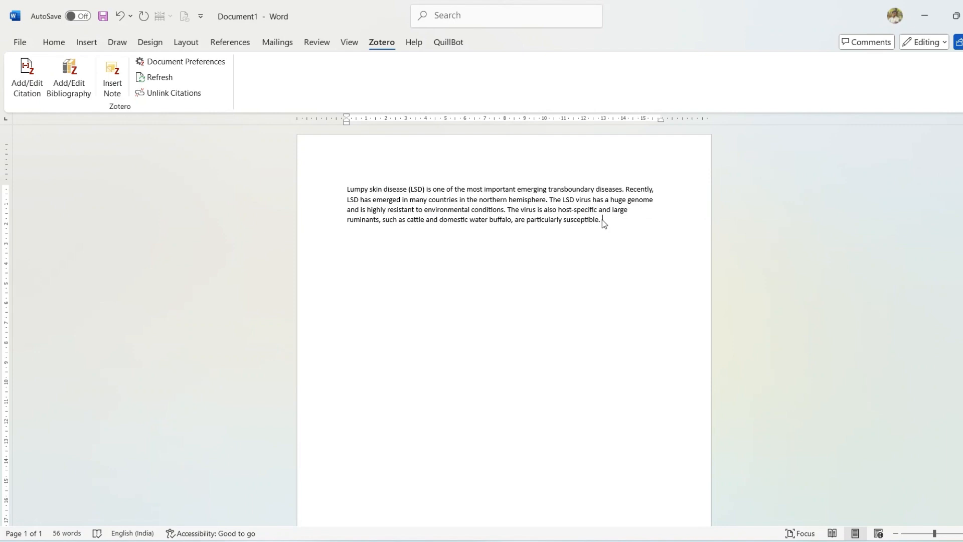
{"action": "left_click", "coordinate": [54, 42]}
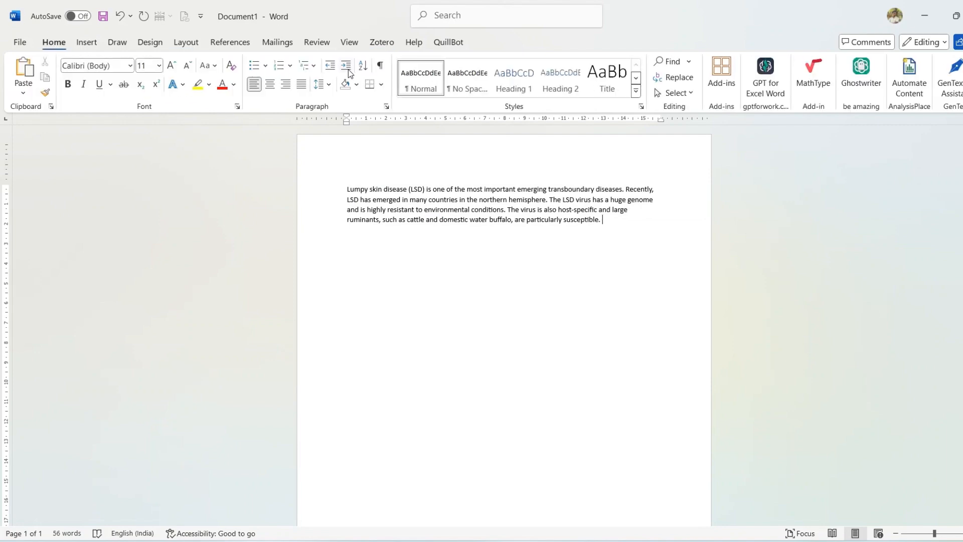
{"action": "left_click", "coordinate": [389, 48]}
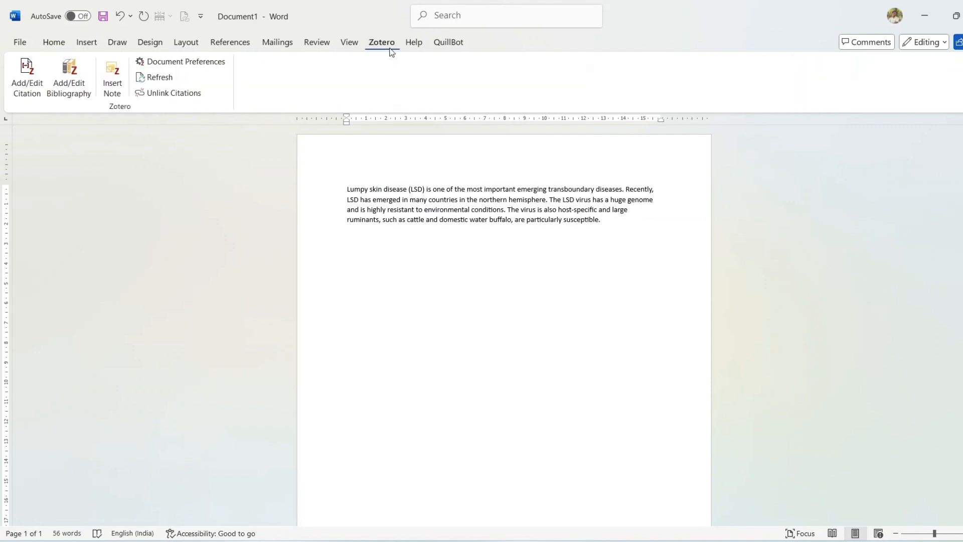
{"action": "left_click", "coordinate": [23, 79]}
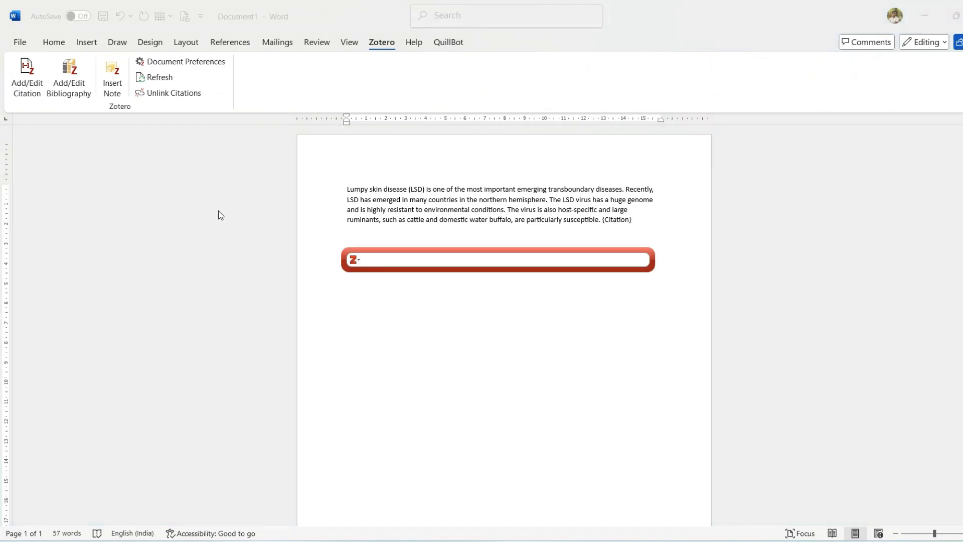
Step: Switch to Zotero and look through the Cancer and Introudction collections and the whole library for the lumpy skin disease article
{"action": "mouse_move", "coordinate": [621, 539]}
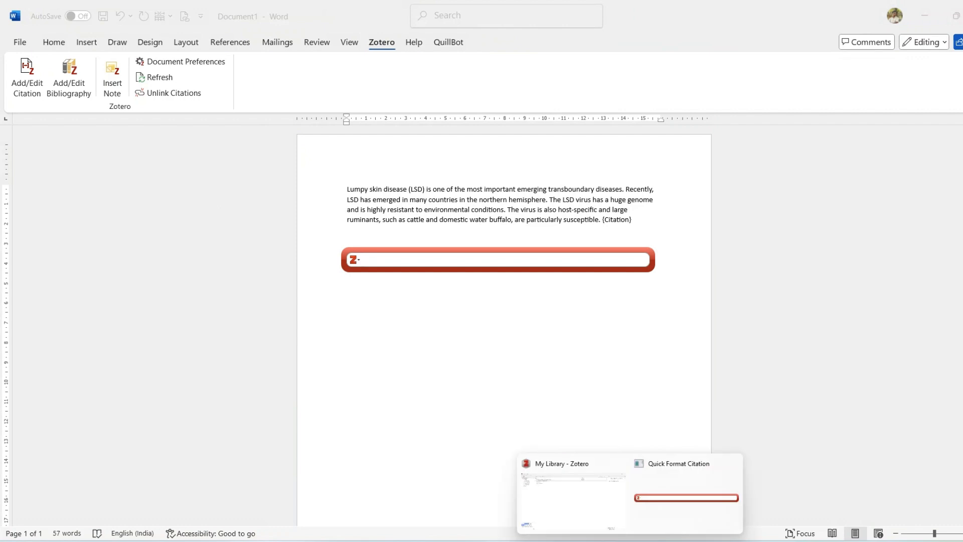
{"action": "left_click", "coordinate": [600, 518]}
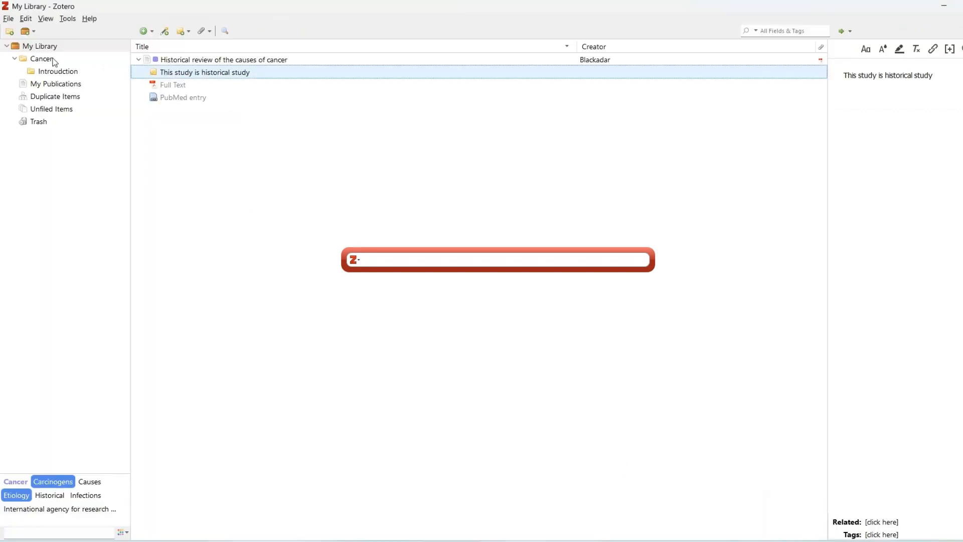
{"action": "left_click", "coordinate": [39, 46]}
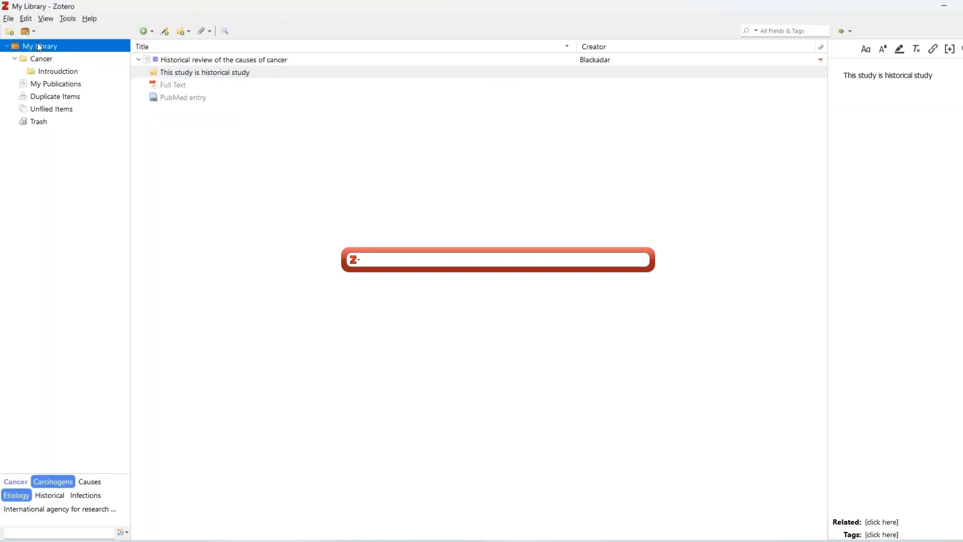
{"action": "left_click", "coordinate": [40, 61]}
{"action": "left_click", "coordinate": [53, 72]}
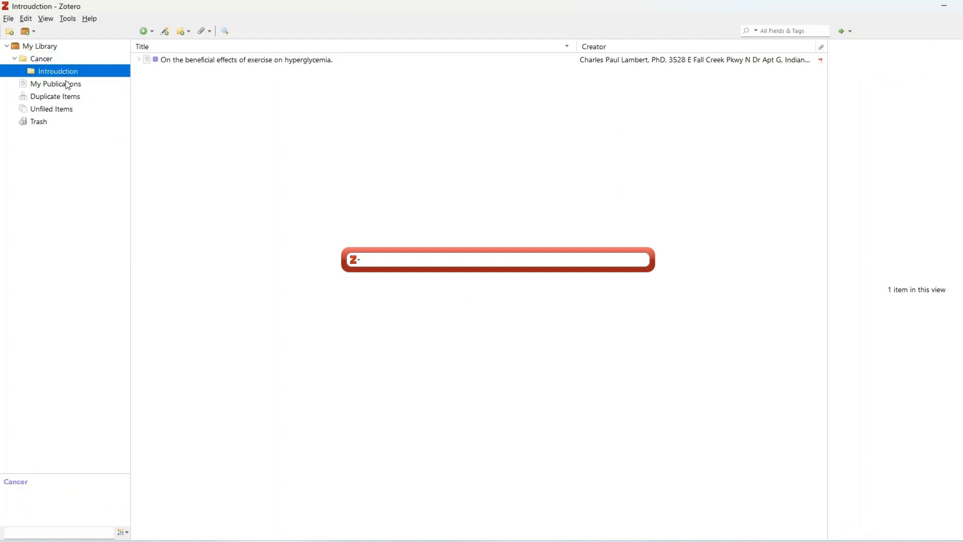
{"action": "left_click", "coordinate": [68, 85]}
{"action": "left_click", "coordinate": [47, 48]}
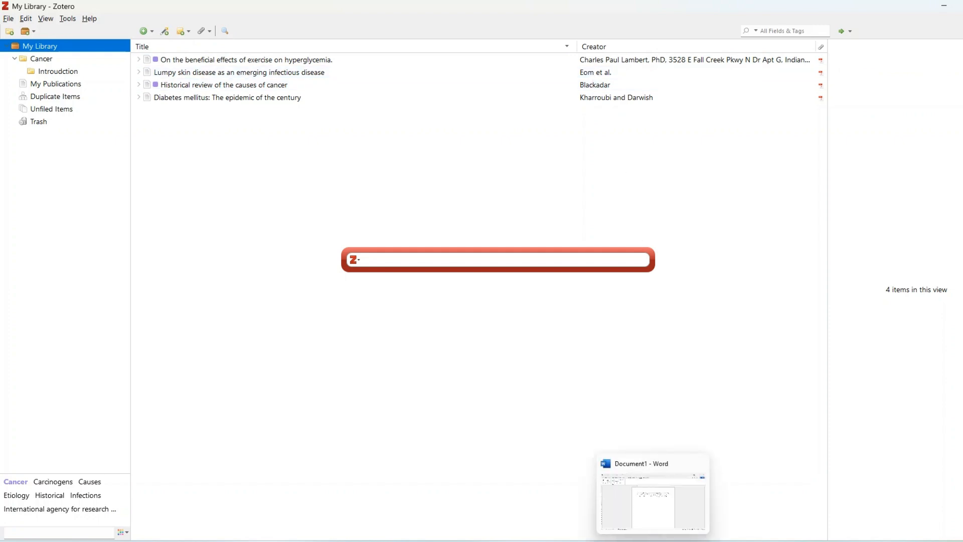
Step: Switch back to the Word document and delete the {Citation} placeholder at the end of the lumpy skin disease paragraph
{"action": "mouse_move", "coordinate": [630, 539]}
{"action": "left_click", "coordinate": [647, 523]}
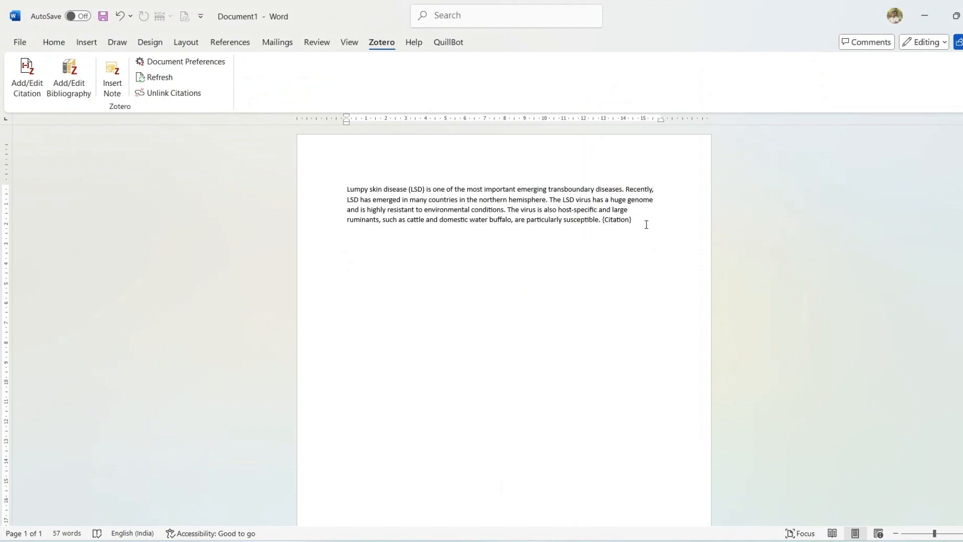
{"action": "key", "text": "BackSpace"}
{"action": "key", "text": "BackSpace"}
{"action": "left_click", "coordinate": [55, 42]}
{"action": "left_click", "coordinate": [381, 42]}
Step: Try to cite "Lumpy skin disease as an emerging infectious disease" in the paragraph, and undo the insertion
{"action": "left_click", "coordinate": [30, 70]}
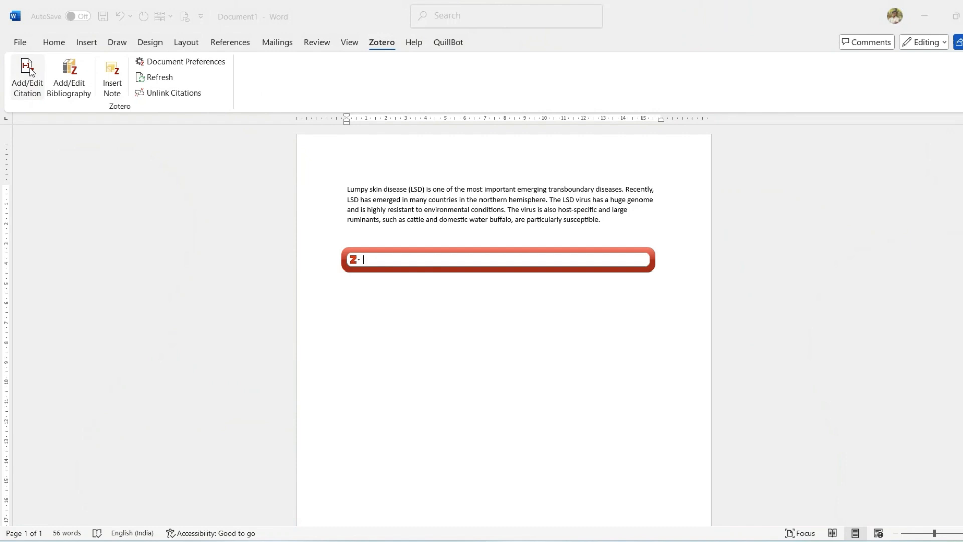
{"action": "type", "text": "eo"}
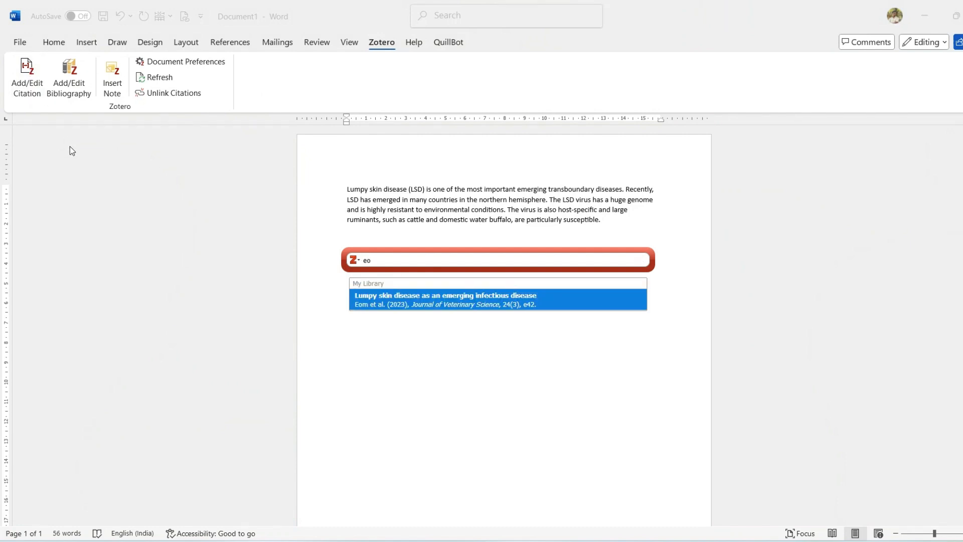
{"action": "left_click", "coordinate": [442, 306]}
{"action": "key", "text": "Return"}
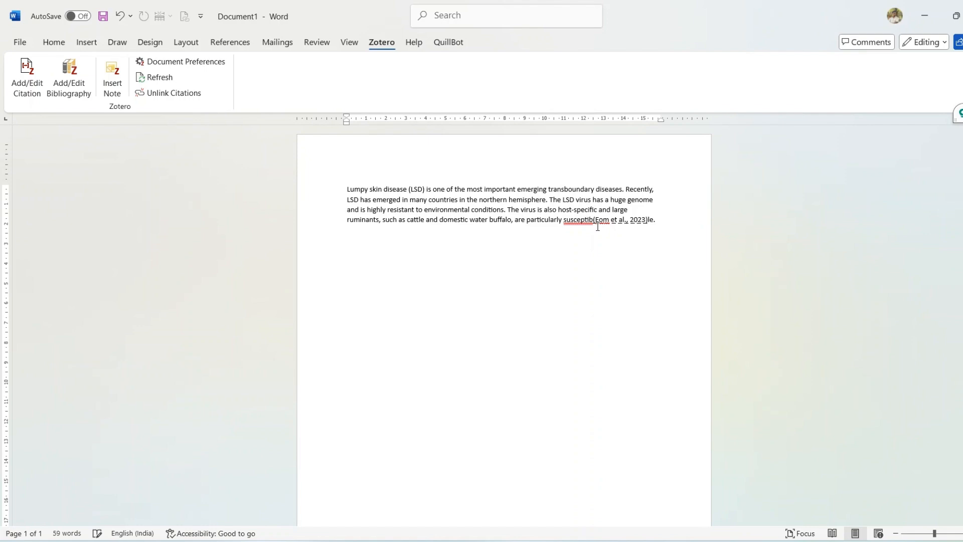
{"action": "key", "text": "ctrl+z"}
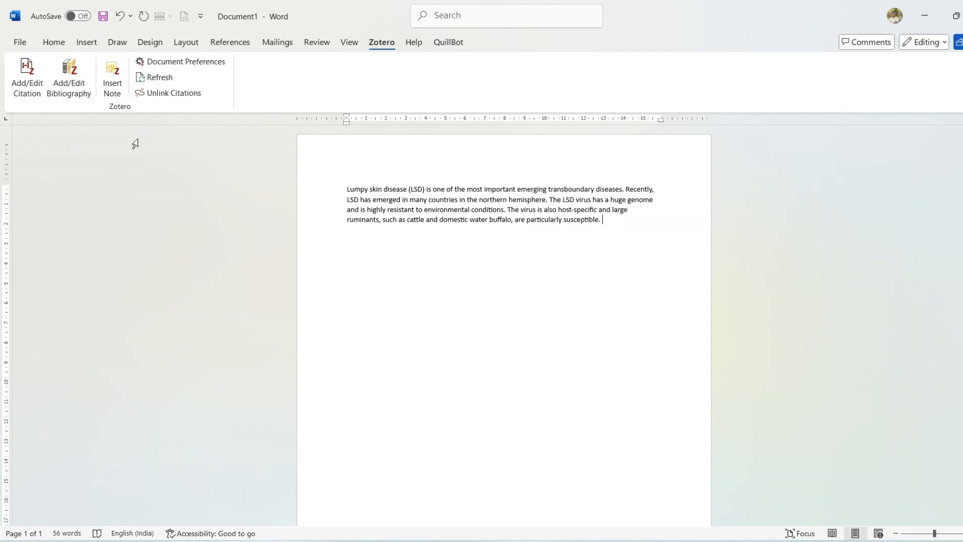
Step: Insert a Zotero citation of the 2023 article "Lumpy skin disease as an emerging infectious disease" at the paragraph's end
{"action": "left_click", "coordinate": [33, 68]}
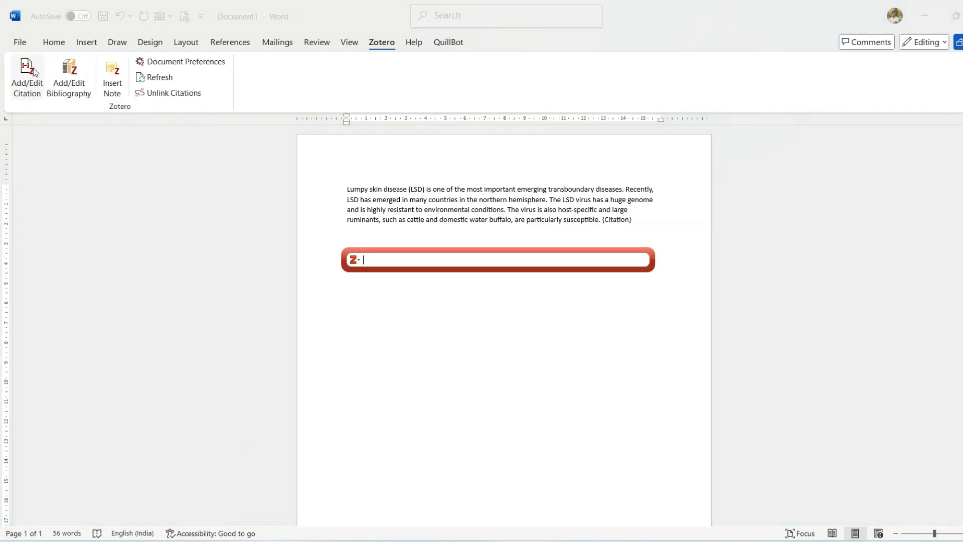
{"action": "type", "text": "eom"}
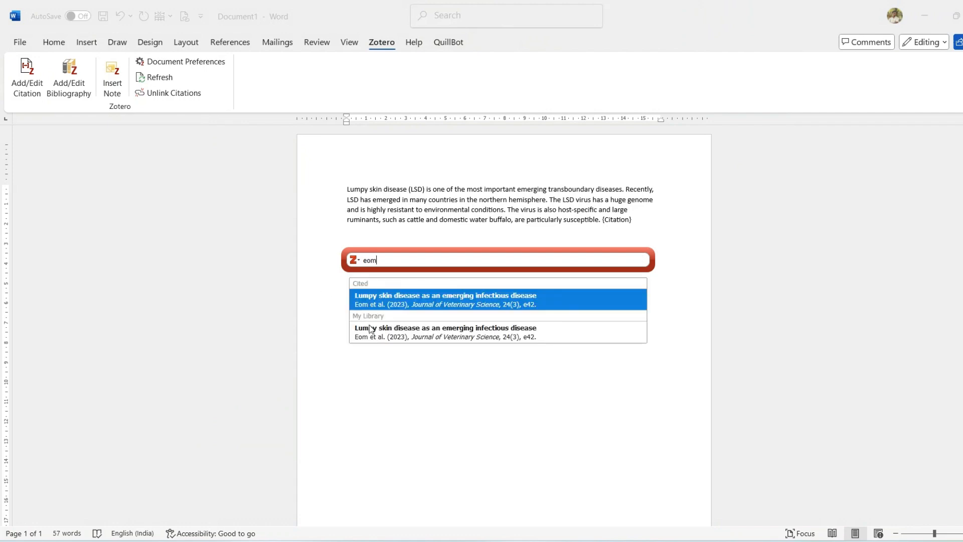
{"action": "left_click", "coordinate": [377, 335]}
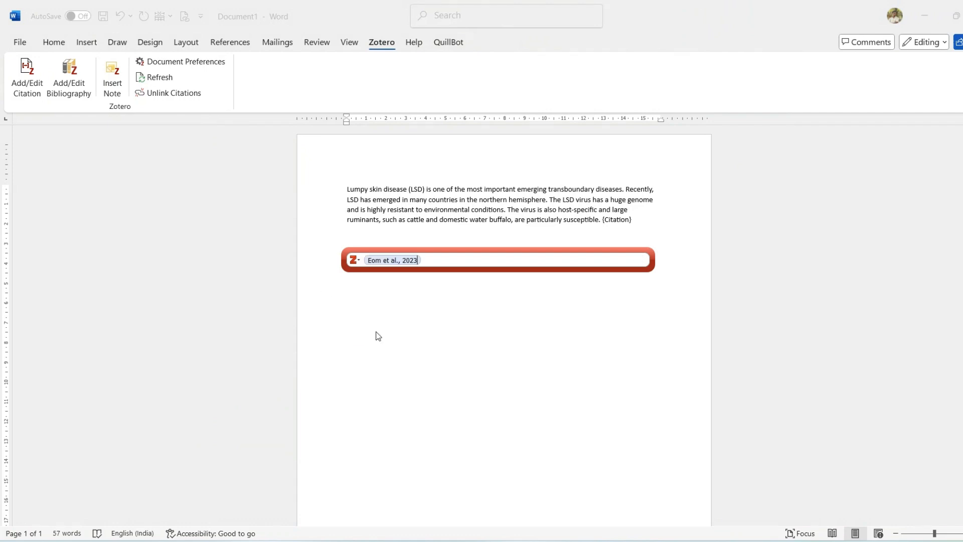
{"action": "key", "text": "Return"}
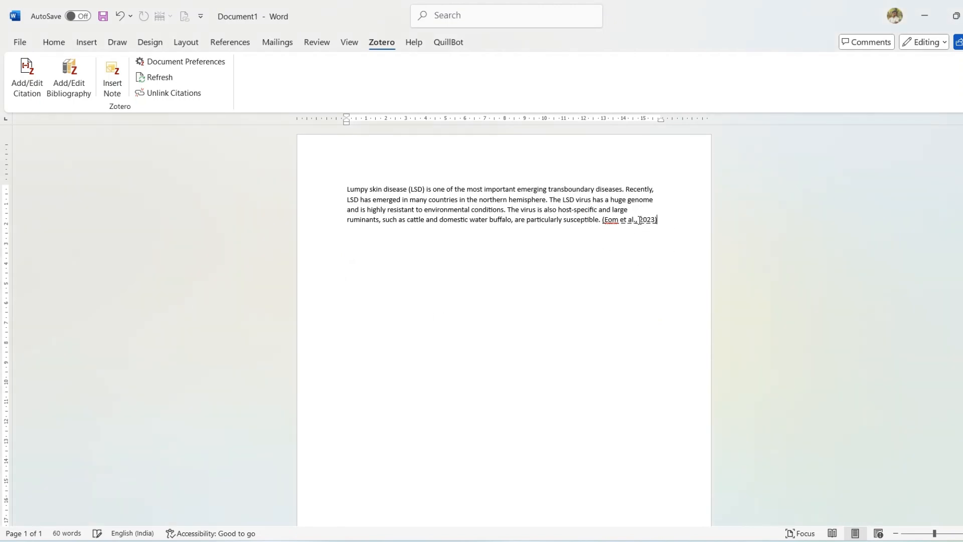
Step: Reopen the inserted in-text citation for editing and accept it
{"action": "left_click", "coordinate": [640, 221]}
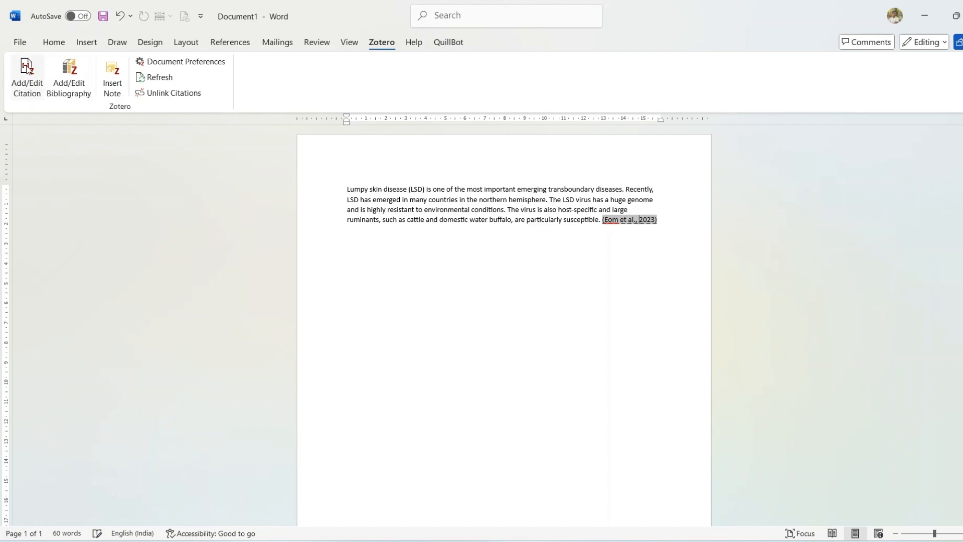
{"action": "left_click", "coordinate": [27, 69]}
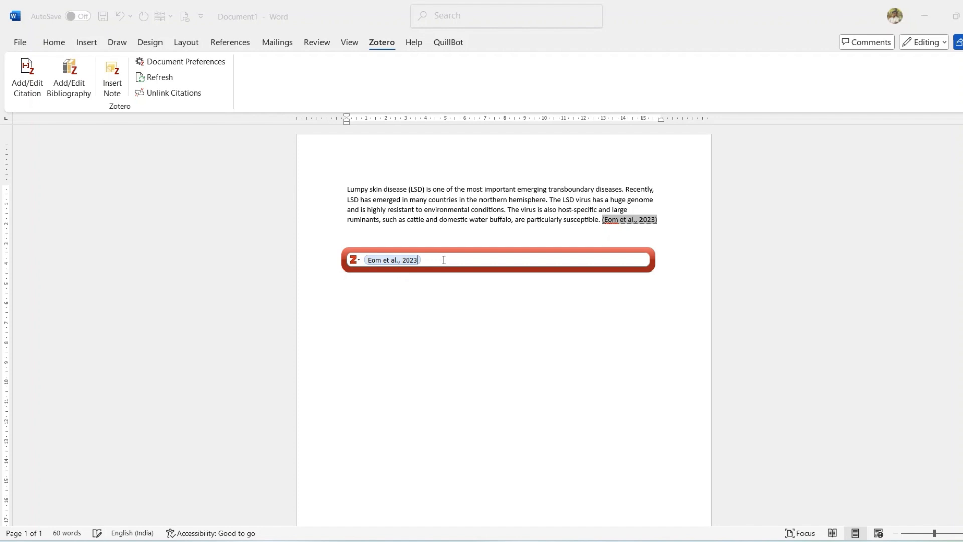
{"action": "key", "text": "Return"}
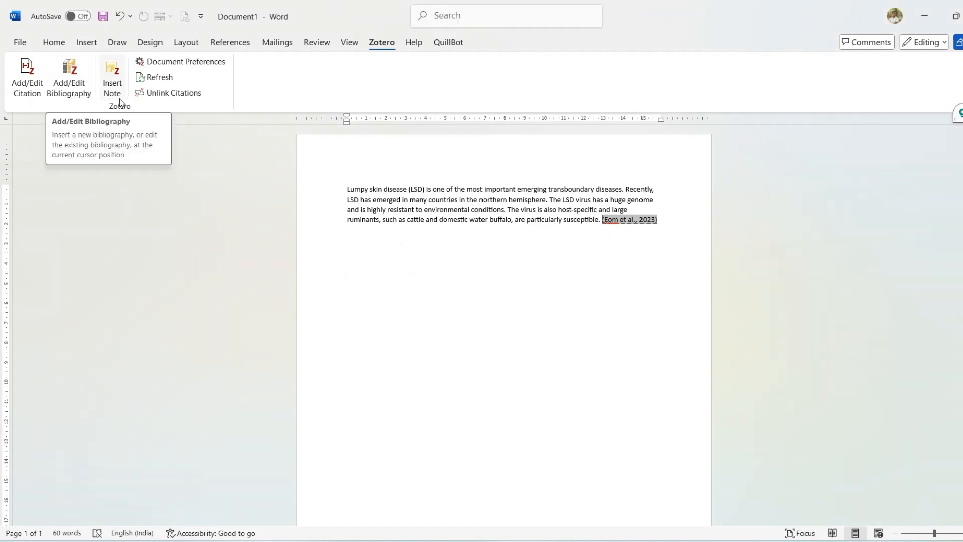
Step: Enable automatic updating of citations in the Zotero document preferences
{"action": "left_click", "coordinate": [198, 70]}
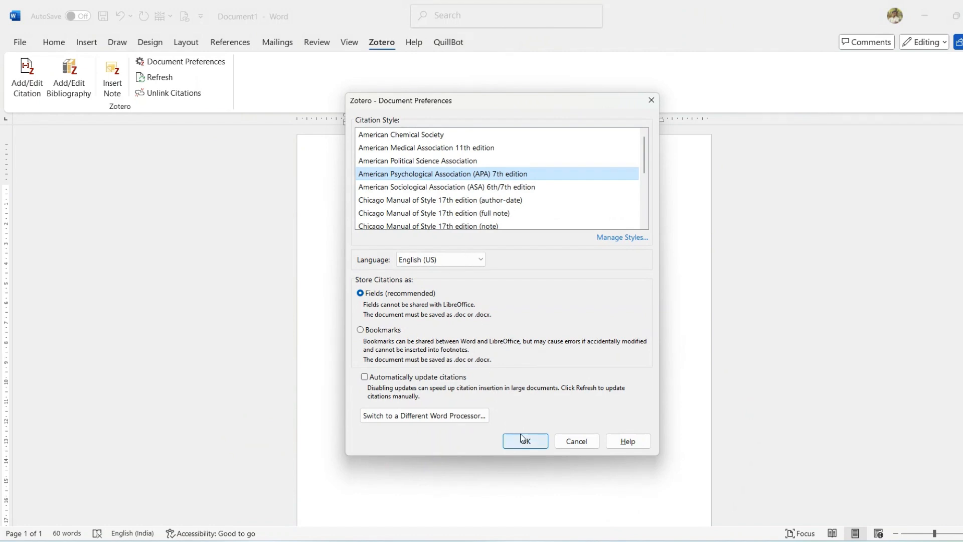
{"action": "left_click", "coordinate": [365, 376]}
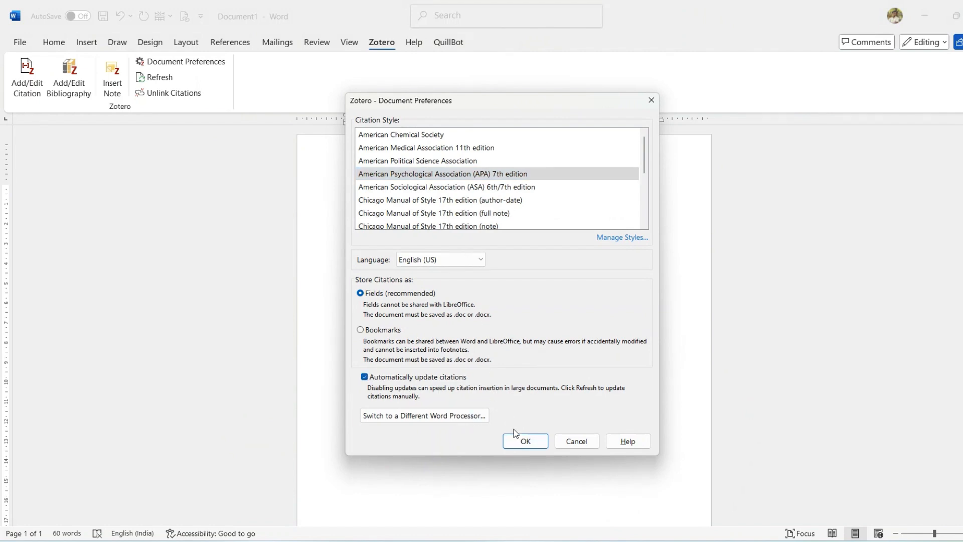
{"action": "left_click", "coordinate": [524, 442]}
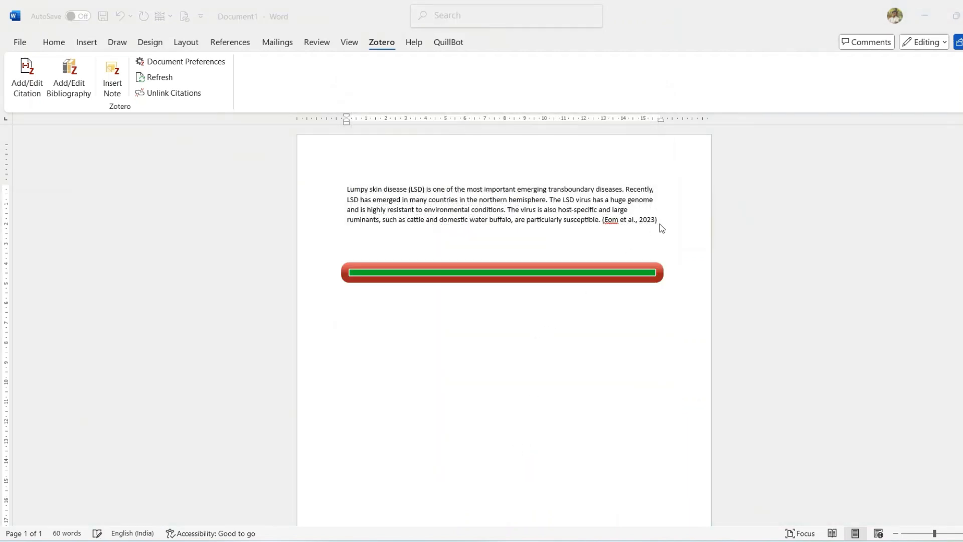
Step: Try replacing the in-text citation field with a Zotero bibliography, and undo the replacement
{"action": "left_click", "coordinate": [647, 221]}
{"action": "left_click", "coordinate": [80, 76]}
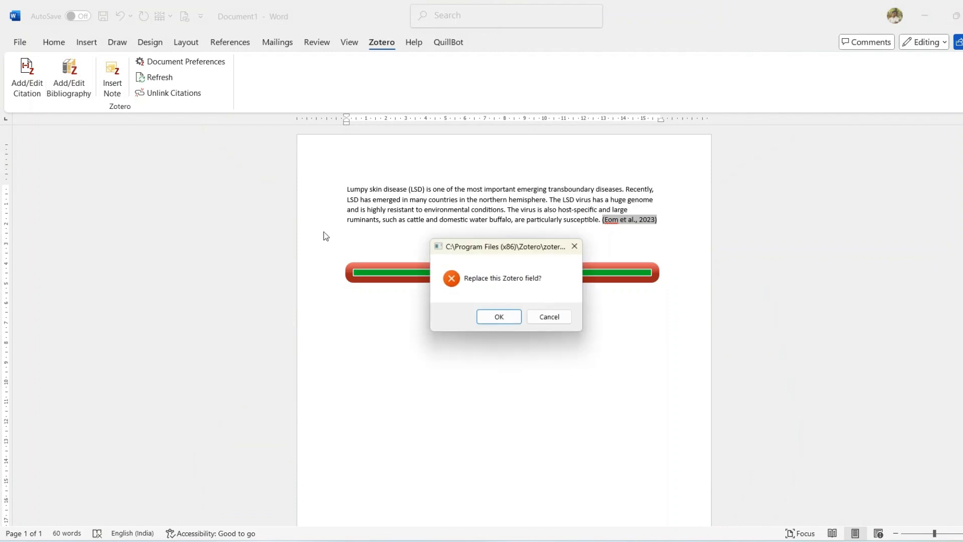
{"action": "left_click", "coordinate": [490, 321]}
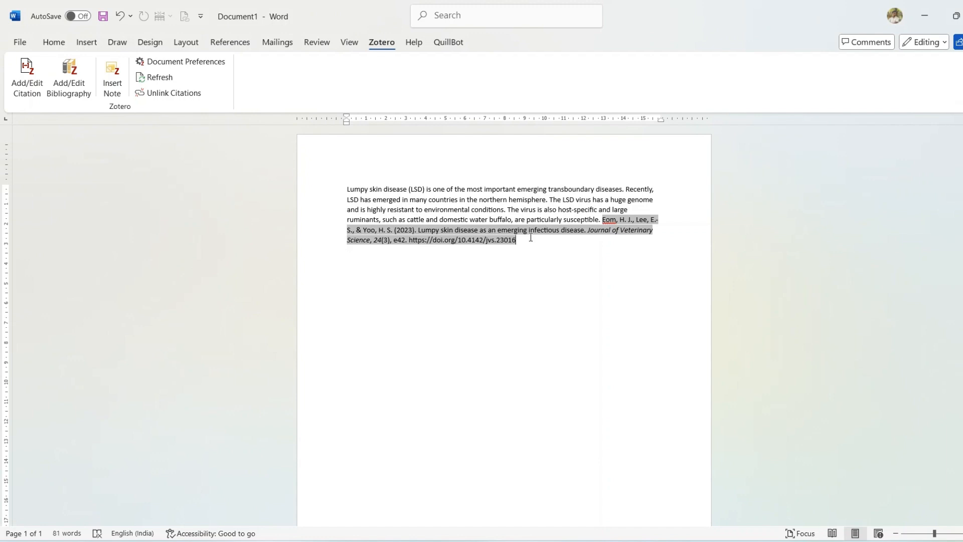
{"action": "key", "text": "ctrl+z"}
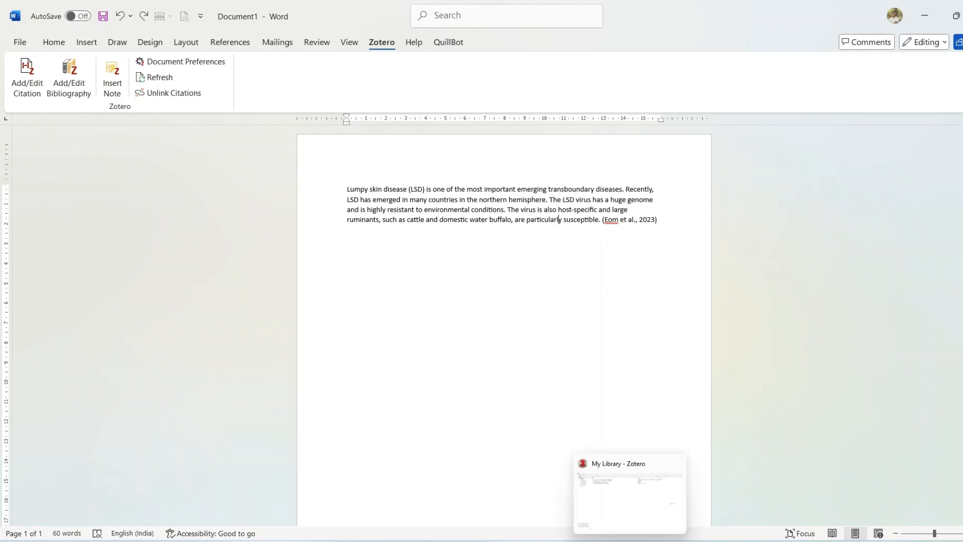
Step: Switch to Zotero and review the installed citation styles in the Cite preferences' Style Manager
{"action": "left_click", "coordinate": [629, 541]}
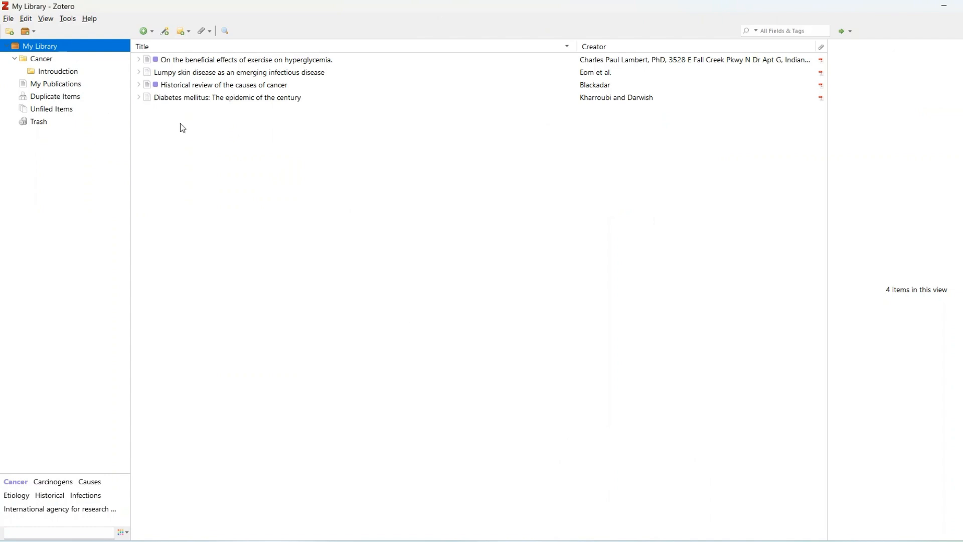
{"action": "left_click", "coordinate": [31, 22]}
{"action": "left_click", "coordinate": [91, 148]}
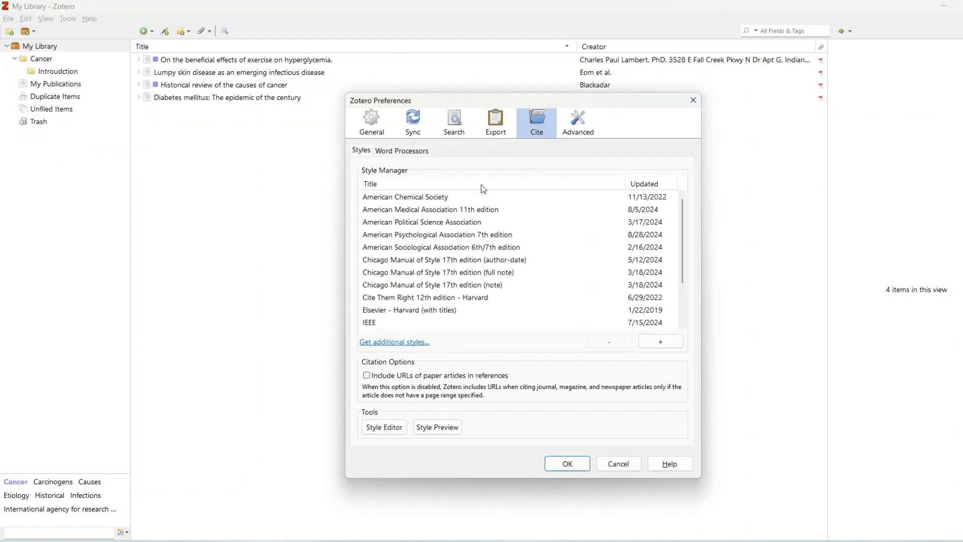
{"action": "left_click_drag", "start_coordinate": [683, 263], "coordinate": [689, 311]}
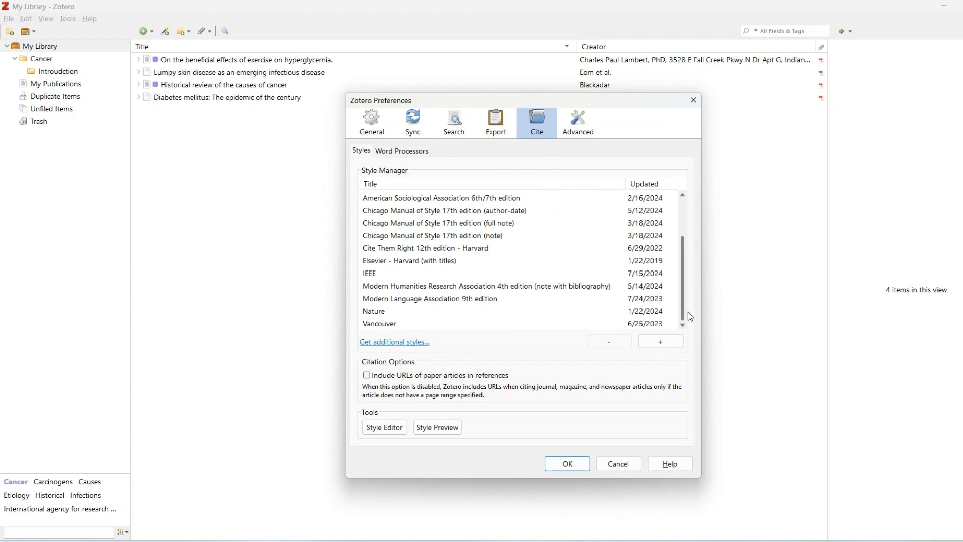
{"action": "scroll", "coordinate": [687, 300], "scroll_direction": "up", "scroll_amount": 2}
{"action": "scroll", "coordinate": [684, 297], "scroll_direction": "down", "scroll_amount": 2}
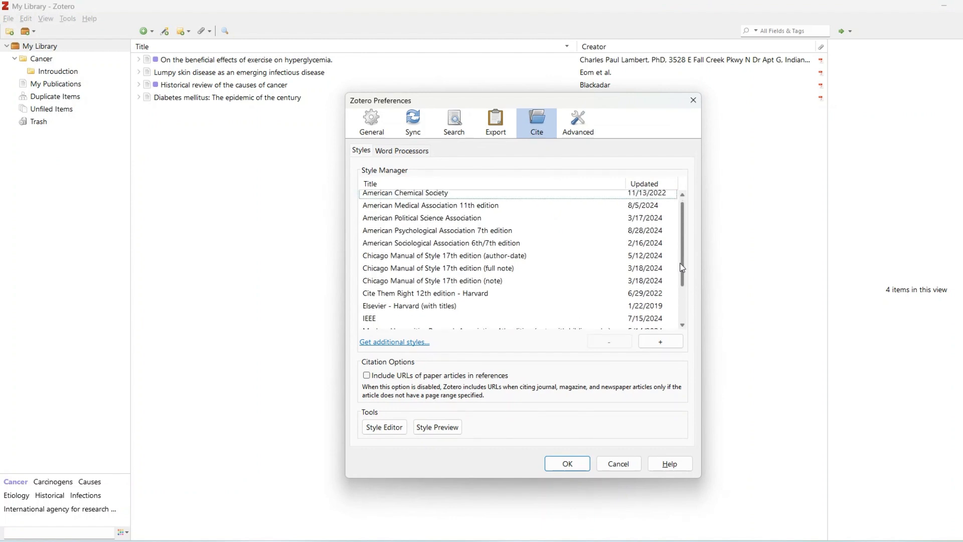
{"action": "left_click_drag", "start_coordinate": [680, 291], "coordinate": [673, 248]}
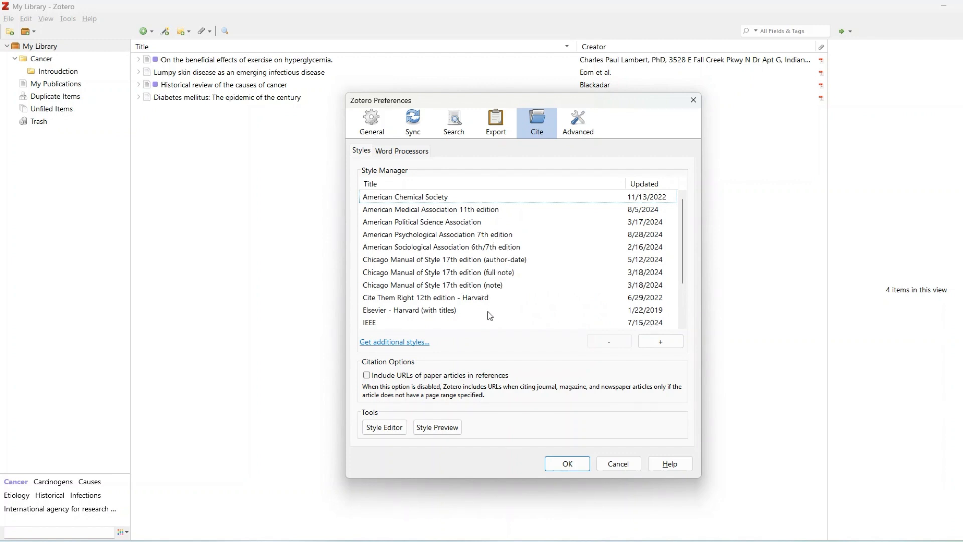
Step: Open the Zotero Style Repository for additional styles and preview the ACM Transactions on Accessible Computing style
{"action": "left_click", "coordinate": [402, 342]}
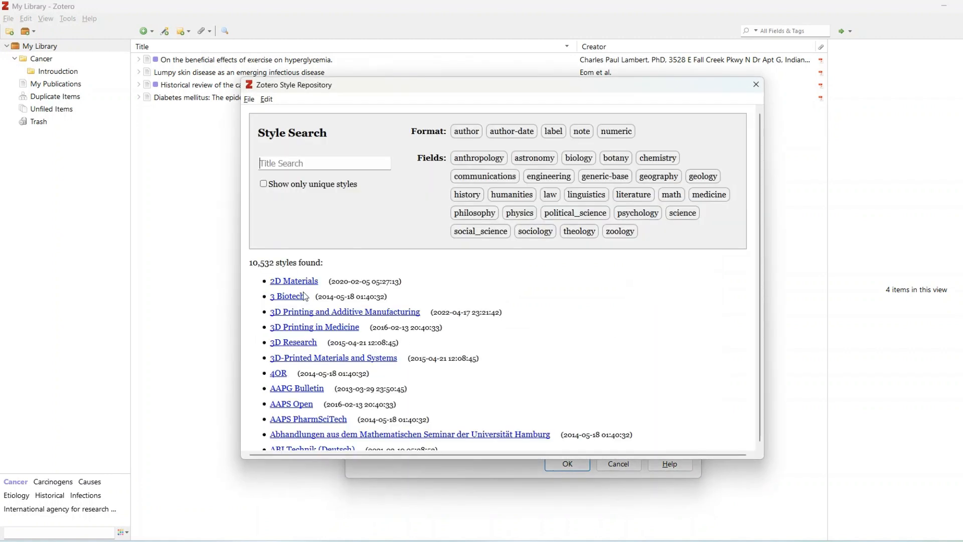
{"action": "scroll", "coordinate": [761, 256], "scroll_direction": "down", "scroll_amount": 20}
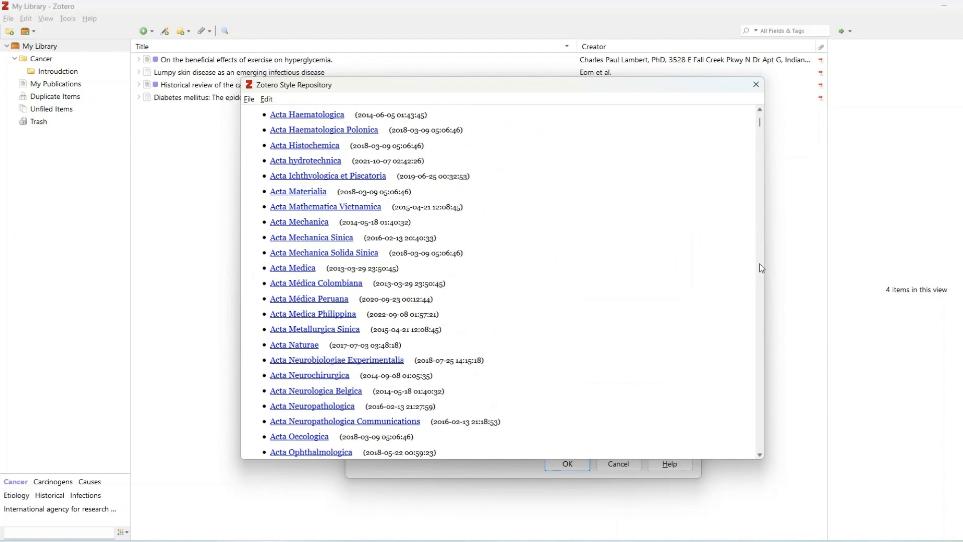
{"action": "left_click_drag", "start_coordinate": [761, 124], "coordinate": [760, 120]}
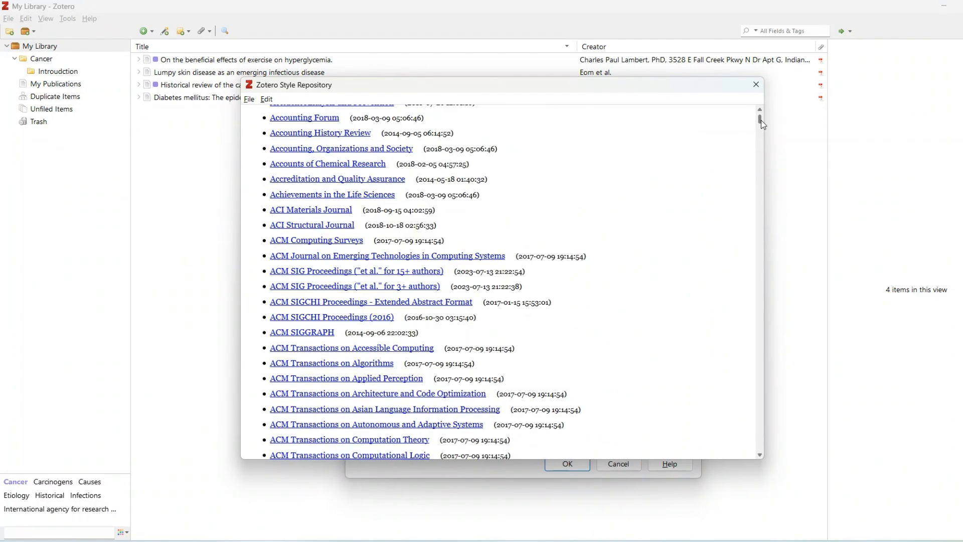
{"action": "mouse_move", "coordinate": [301, 355]}
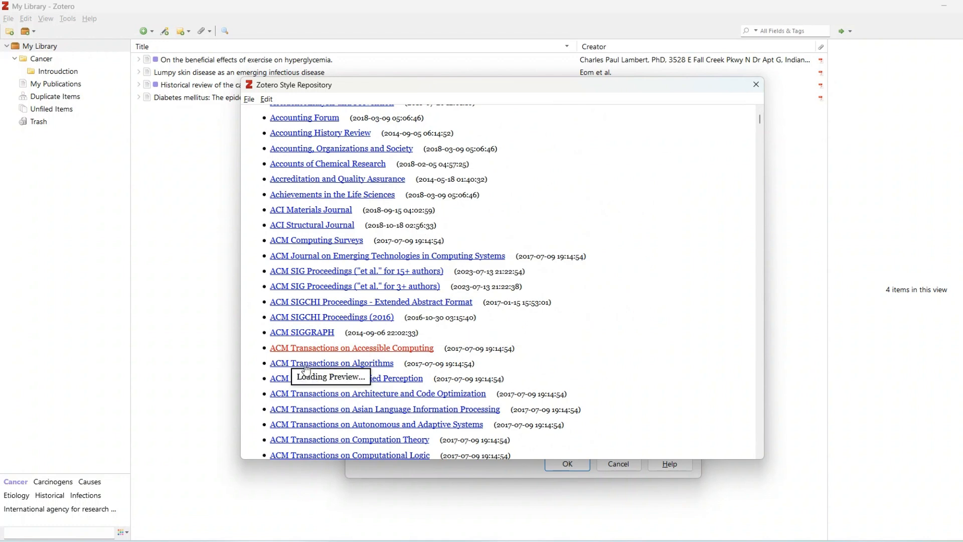
{"action": "mouse_move", "coordinate": [332, 380]}
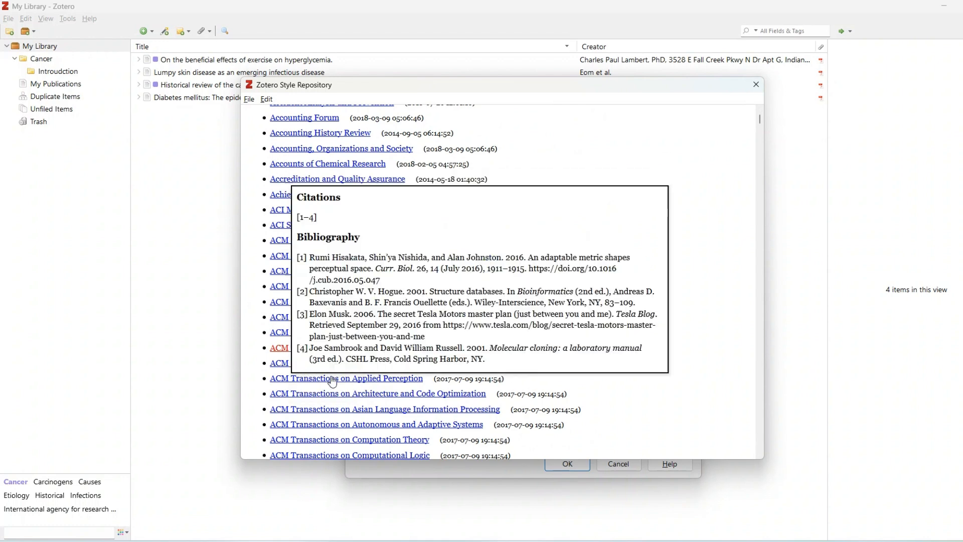